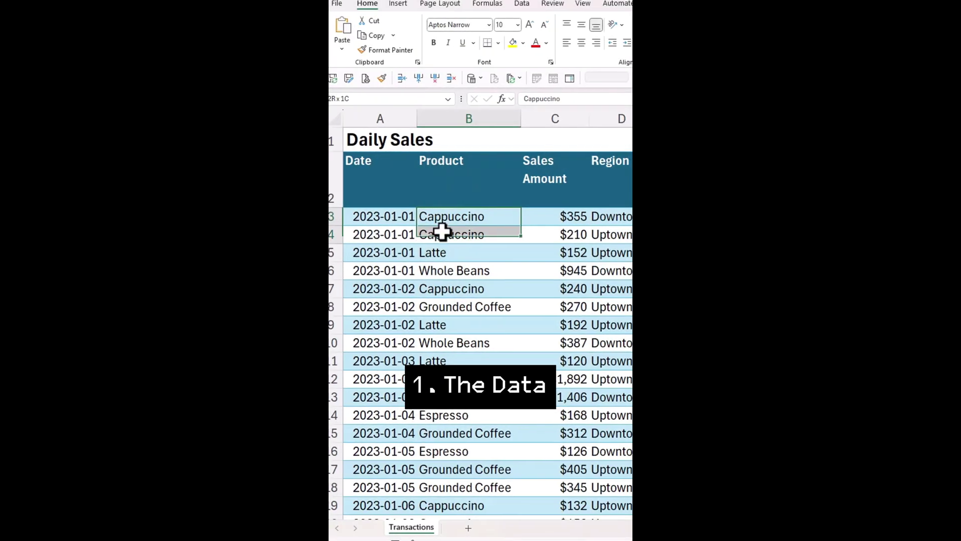
- Select the Daily Sales columns and convert the data into a table with headers
{"action": "left_click_drag", "start_coordinate": [442, 232], "coordinate": [446, 494]}
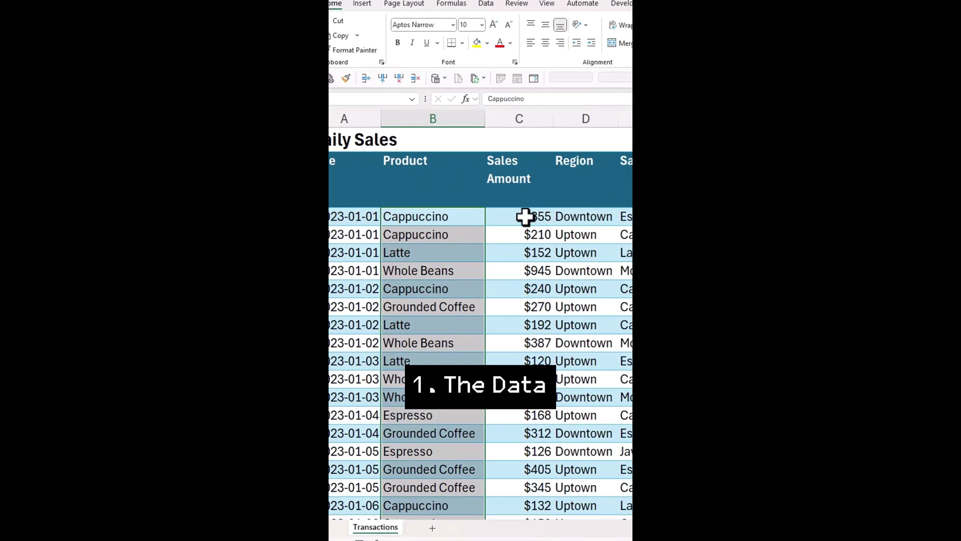
{"action": "left_click_drag", "start_coordinate": [555, 216], "coordinate": [576, 505]}
{"action": "left_click_drag", "start_coordinate": [550, 216], "coordinate": [553, 449]}
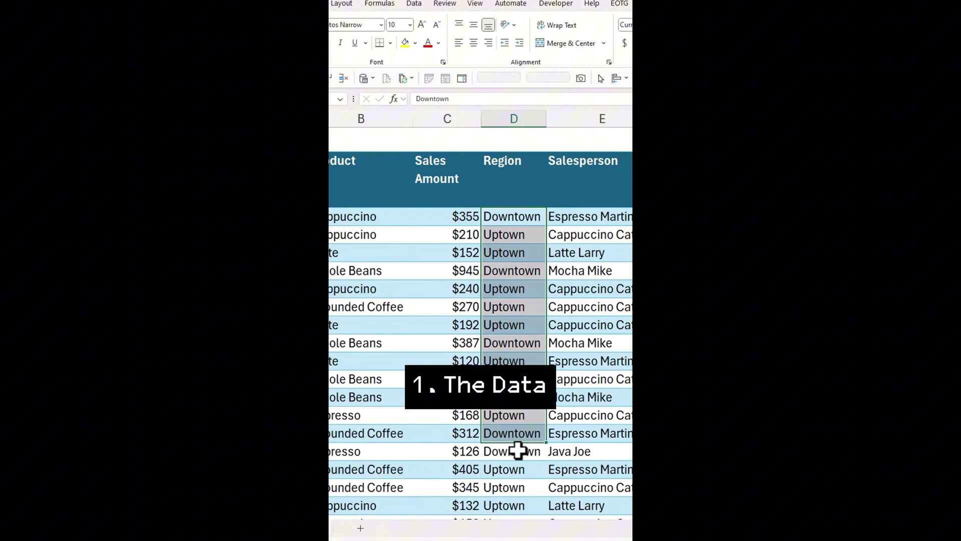
{"action": "left_click_drag", "start_coordinate": [605, 217], "coordinate": [606, 252]}
{"action": "left_click_drag", "start_coordinate": [545, 344], "coordinate": [538, 500]}
{"action": "left_click", "coordinate": [442, 343]}
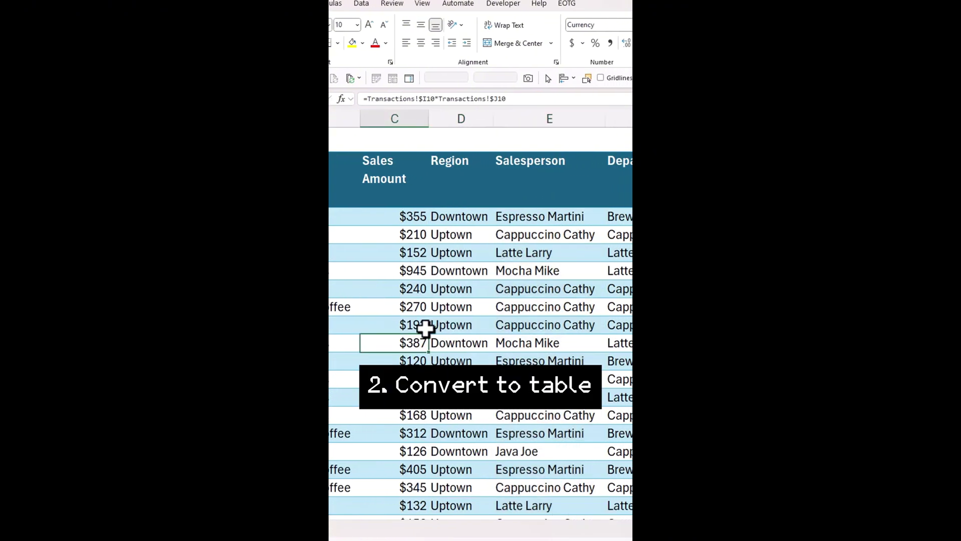
{"action": "key", "text": "ctrl+t"}
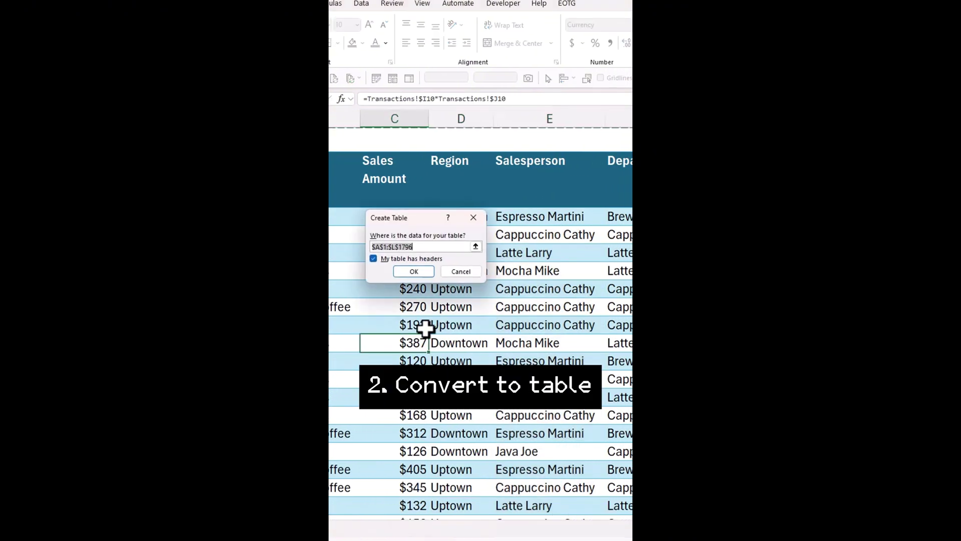
{"action": "left_click", "coordinate": [383, 247]}
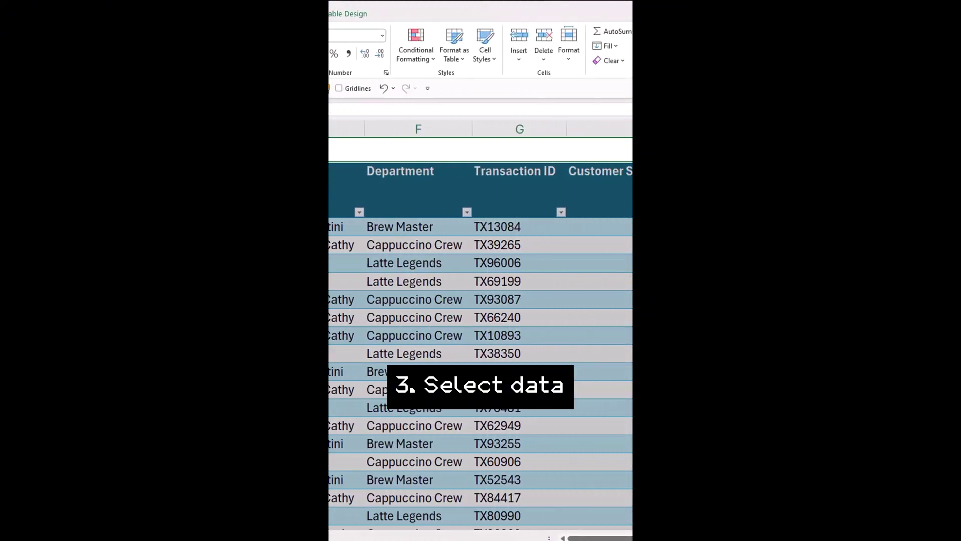
- Open Copilot and add all its sales insights as PivotTables and charts on a new sheet
{"action": "left_click", "coordinate": [502, 41]}
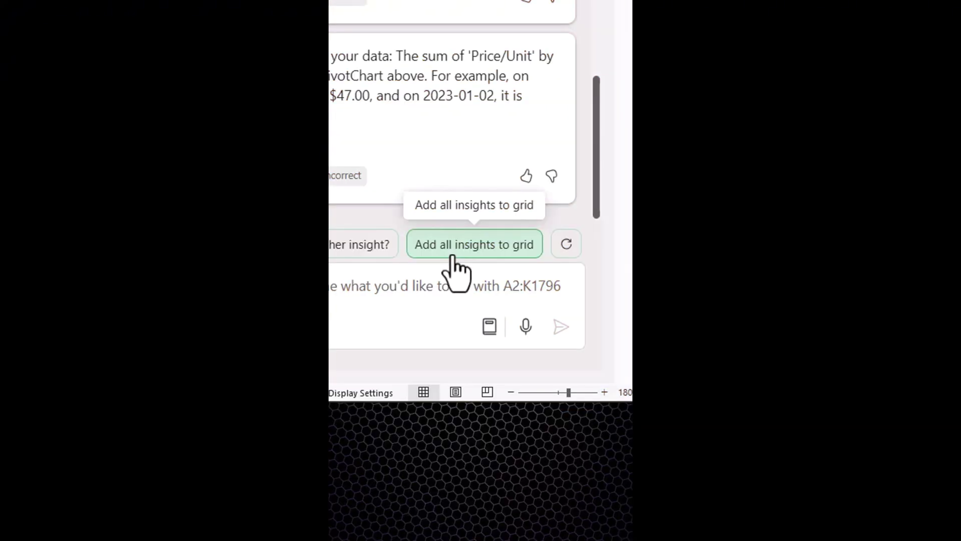
{"action": "left_click", "coordinate": [453, 251]}
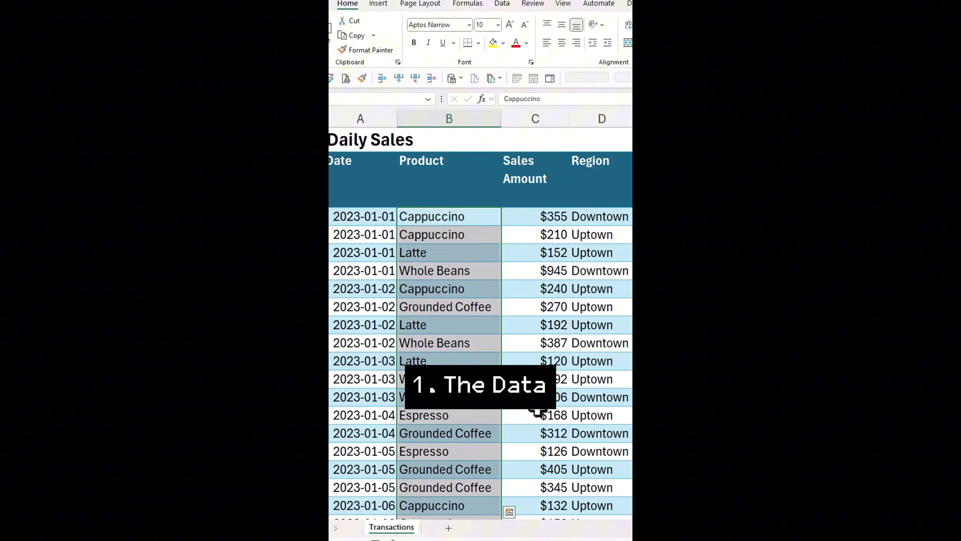
- Convert the Daily Sales data into a headed table and bring up Copilot's suggestions
{"action": "left_click_drag", "start_coordinate": [521, 216], "coordinate": [525, 491]}
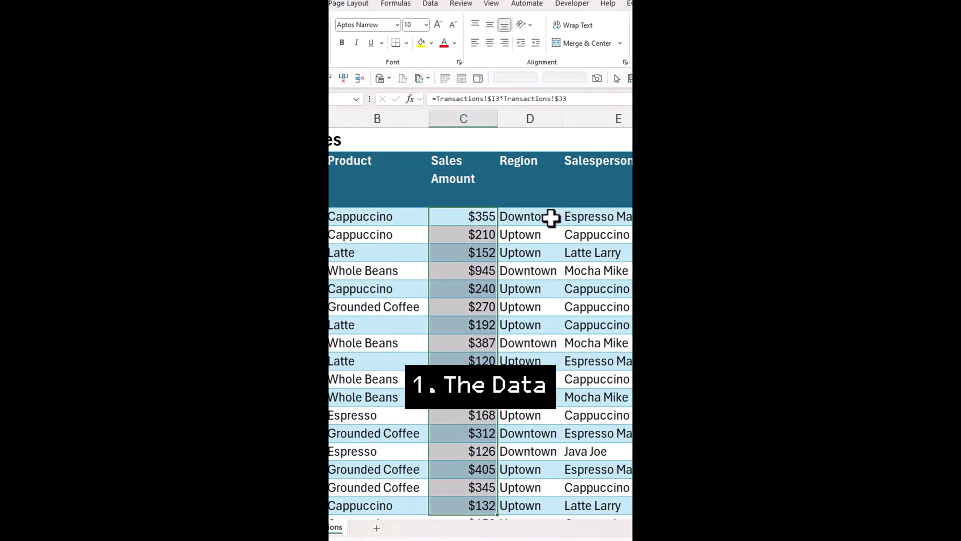
{"action": "left_click_drag", "start_coordinate": [588, 216], "coordinate": [587, 459]}
{"action": "left_click_drag", "start_coordinate": [588, 235], "coordinate": [575, 502]}
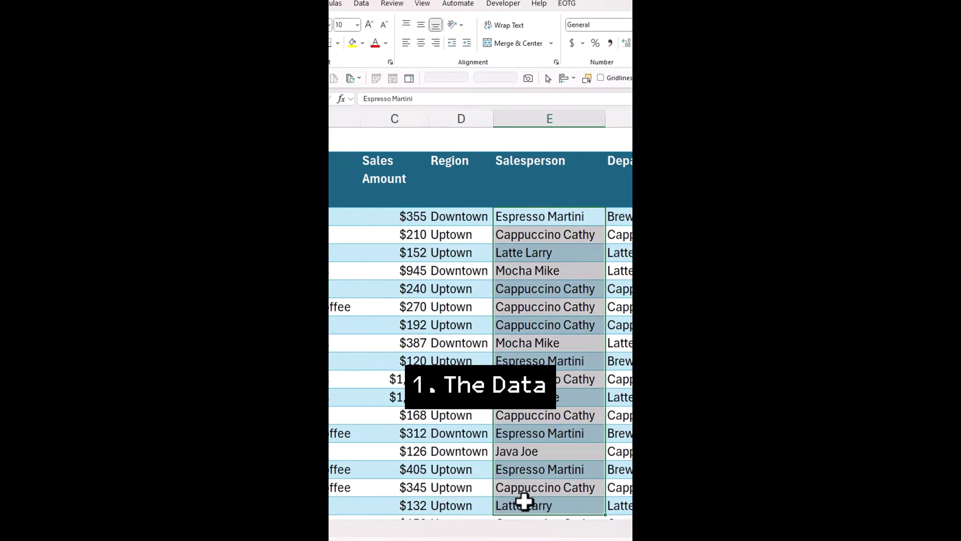
{"action": "left_click", "coordinate": [473, 341]}
{"action": "key", "text": "ctrl+t"}
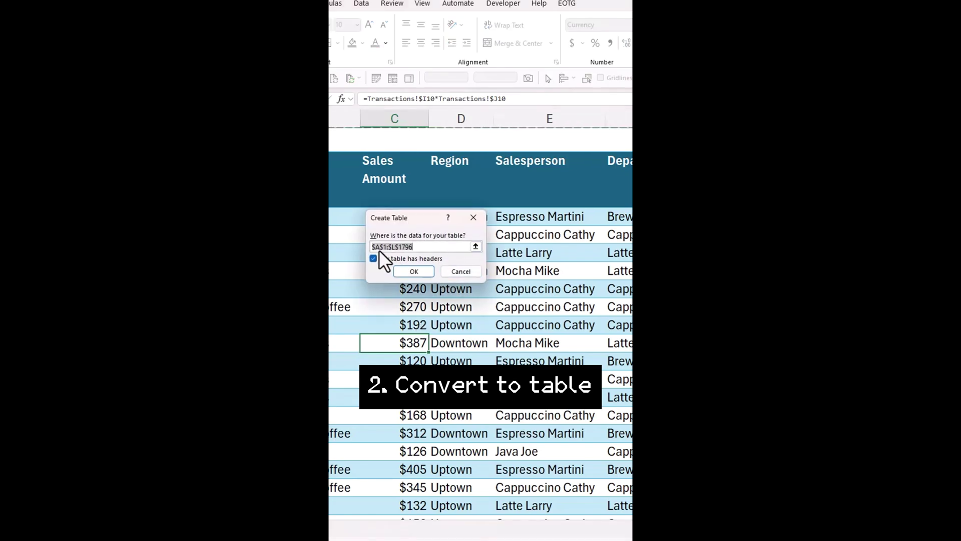
{"action": "left_click", "coordinate": [382, 246]}
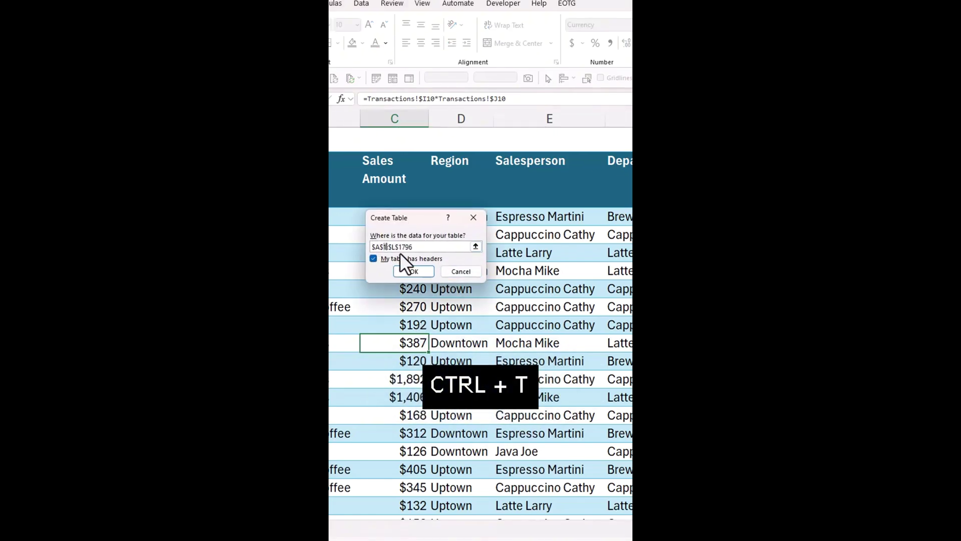
{"action": "left_click", "coordinate": [423, 271]}
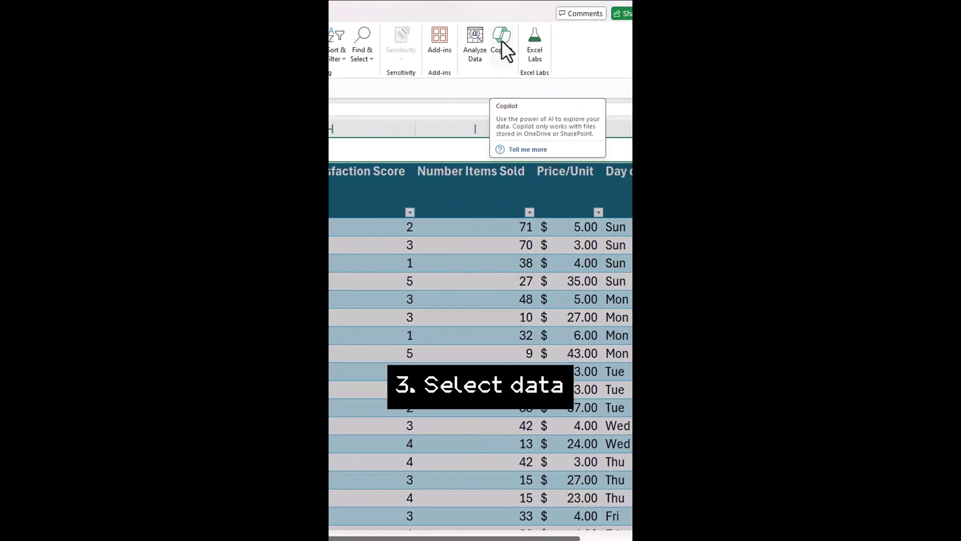
{"action": "left_click", "coordinate": [501, 40]}
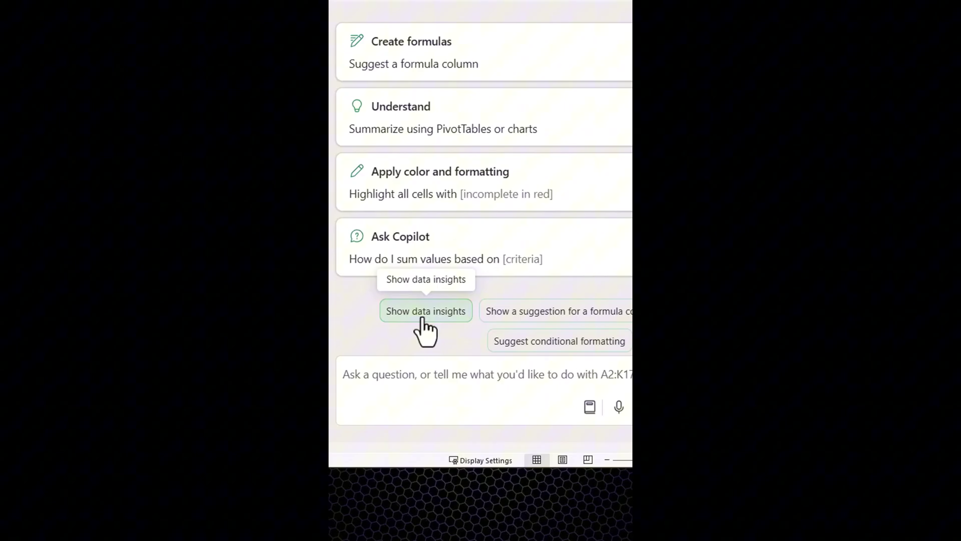
- Ask Copilot for data insights, then add the Number Items Sold by Product pivot and chart to a new sheet
{"action": "left_click", "coordinate": [425, 312]}
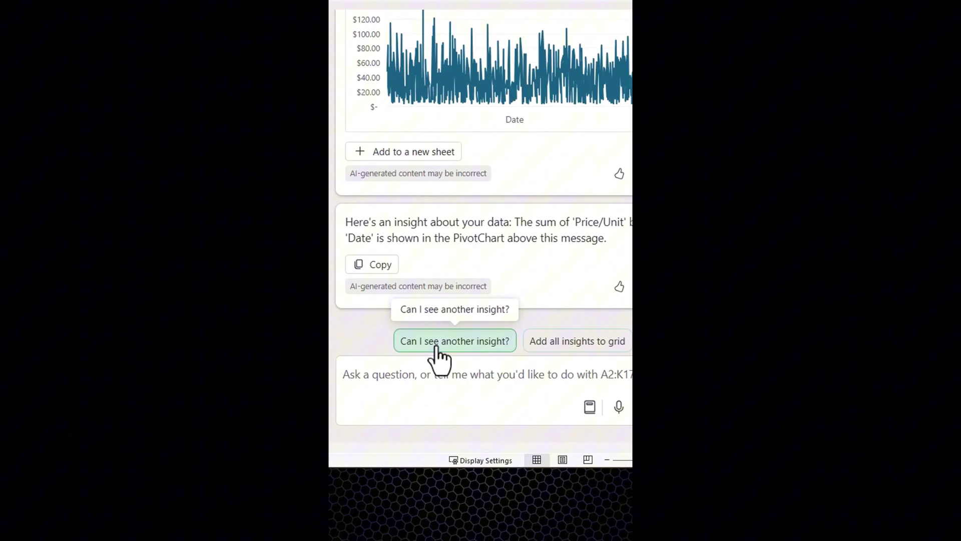
{"action": "left_click", "coordinate": [436, 351]}
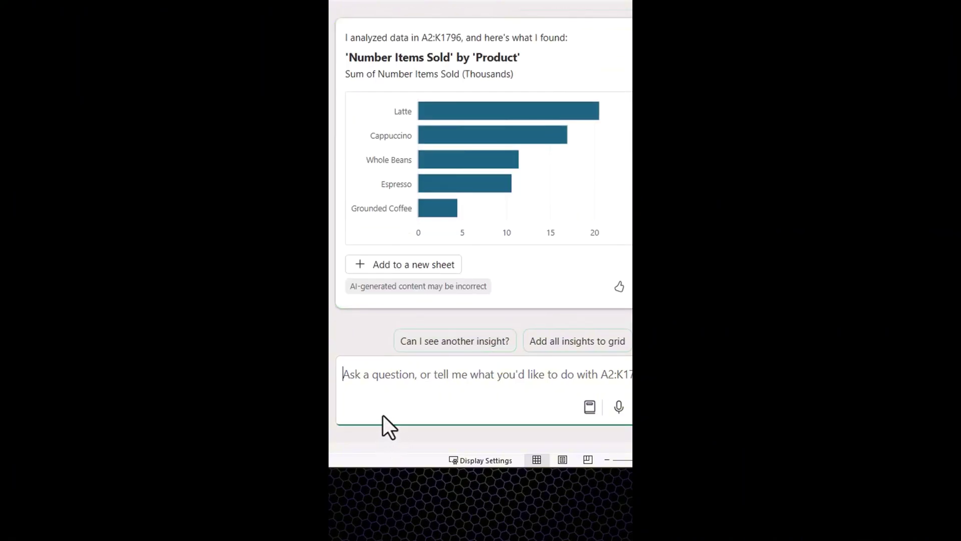
{"action": "left_click", "coordinate": [411, 276]}
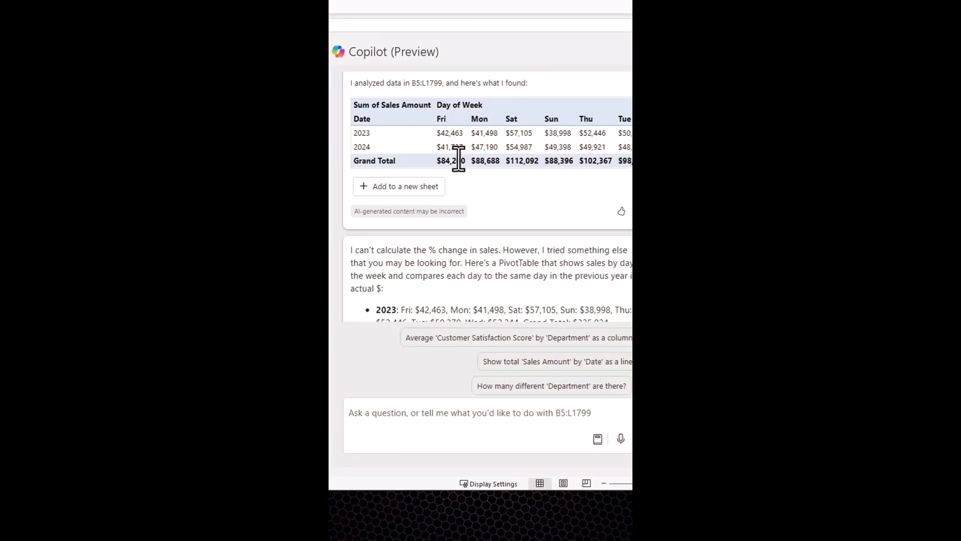
- Add the day-of-week sales pivot to a new sheet and copy the whole pivot
{"action": "left_click", "coordinate": [401, 193]}
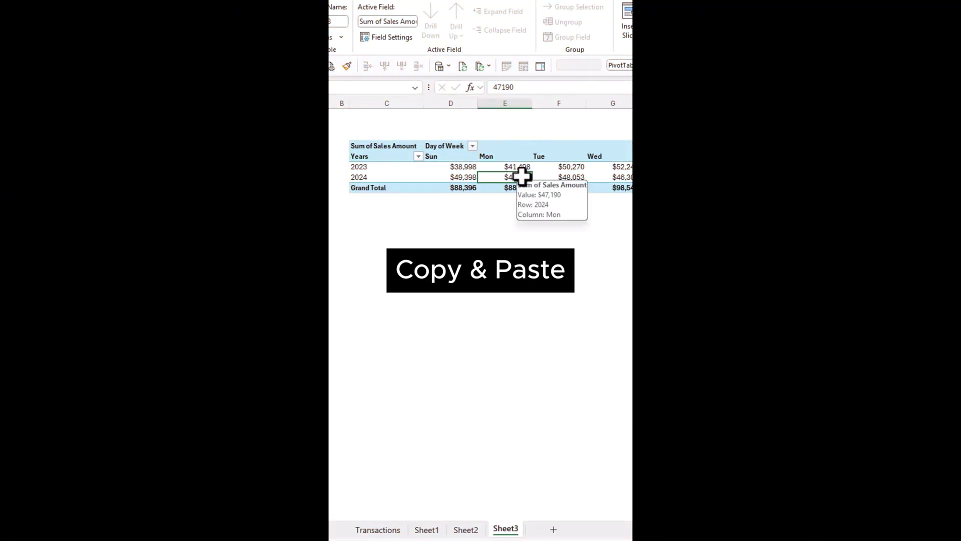
{"action": "key", "text": "ctrl+a"}
{"action": "key", "text": "ctrl+c"}
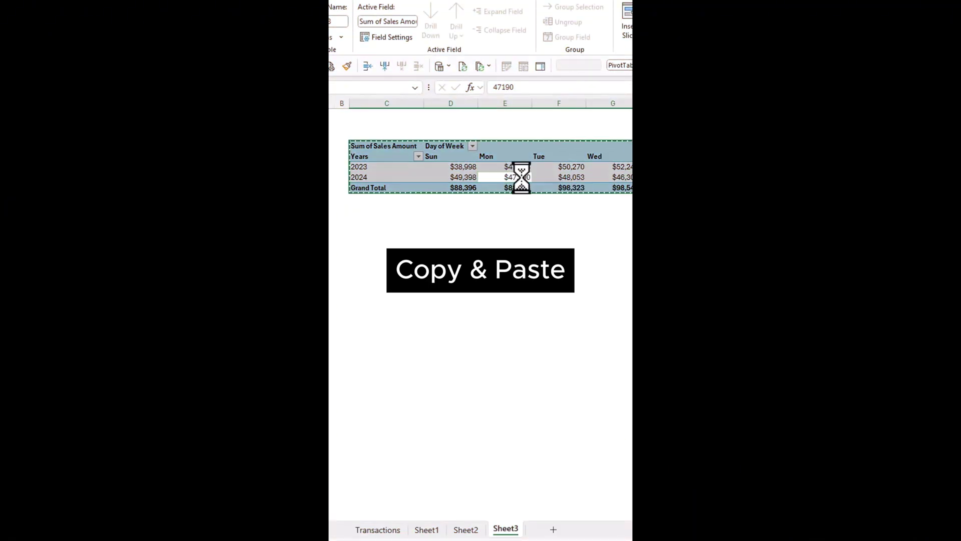
- Paste the pivot copy below, grouping rows by Day of Week with Sales Amount summed twice
{"action": "left_click", "coordinate": [377, 282]}
{"action": "key", "text": "ctrl+v"}
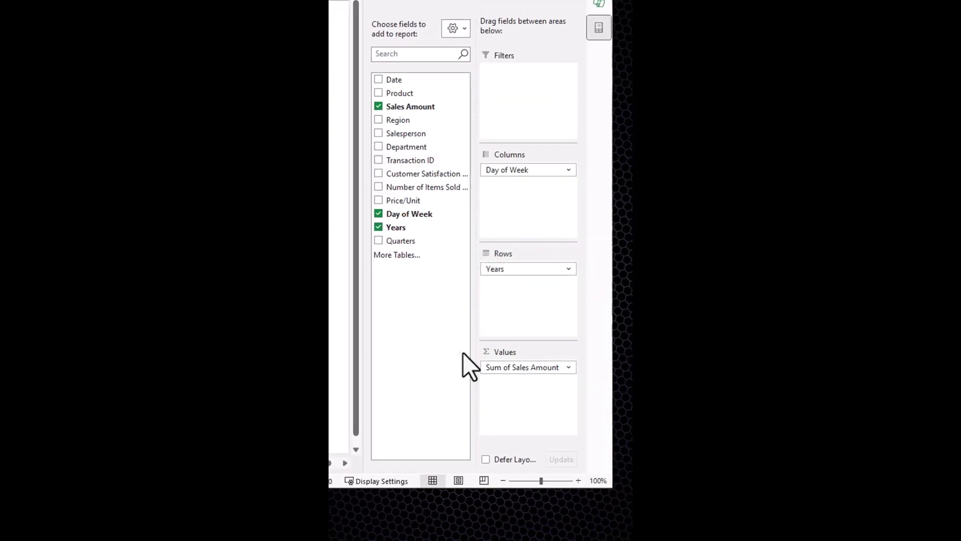
{"action": "left_click_drag", "start_coordinate": [507, 169], "coordinate": [521, 291]}
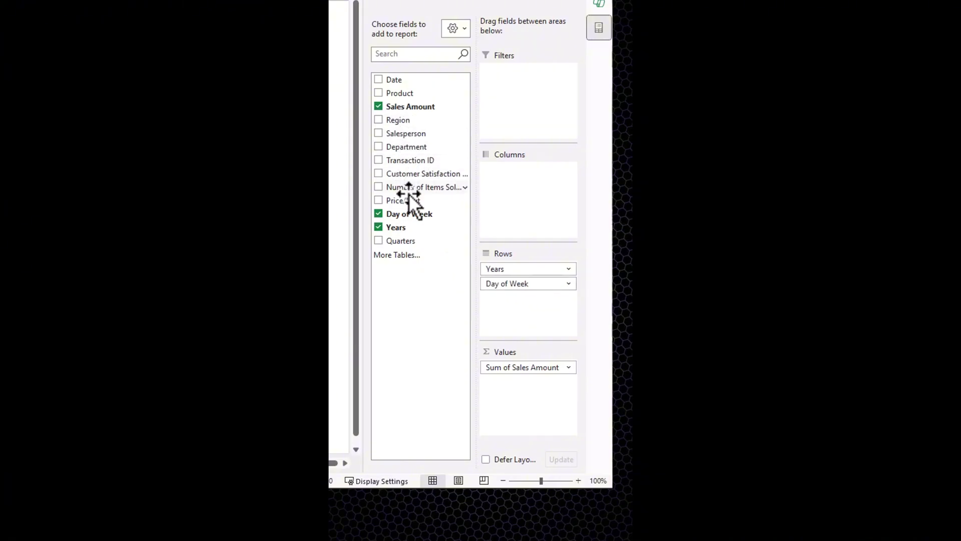
{"action": "left_click_drag", "start_coordinate": [411, 106], "coordinate": [522, 395]}
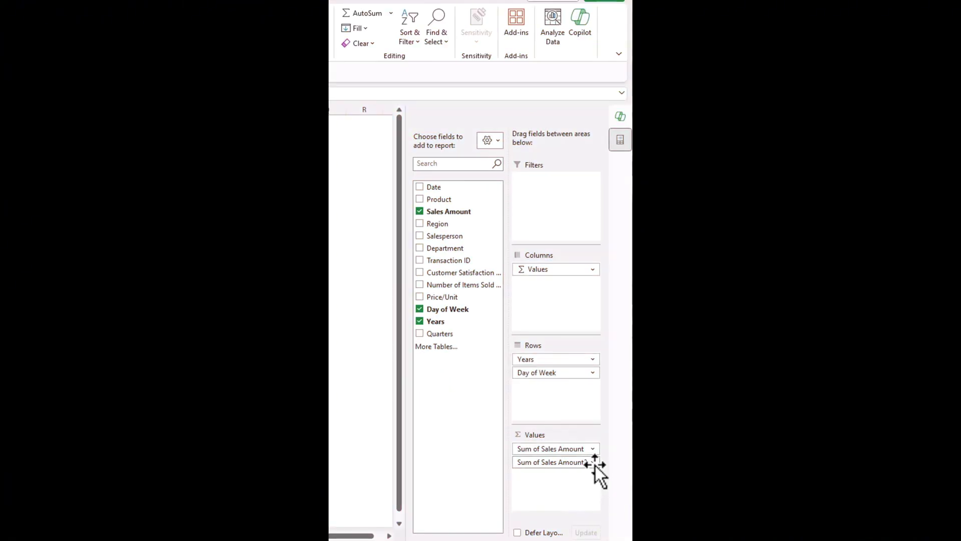
- Show Sum of Sales Amount2 as % Difference From Years, base item (previous)
{"action": "left_click", "coordinate": [557, 468]}
{"action": "left_click", "coordinate": [554, 467]}
{"action": "left_click", "coordinate": [554, 466]}
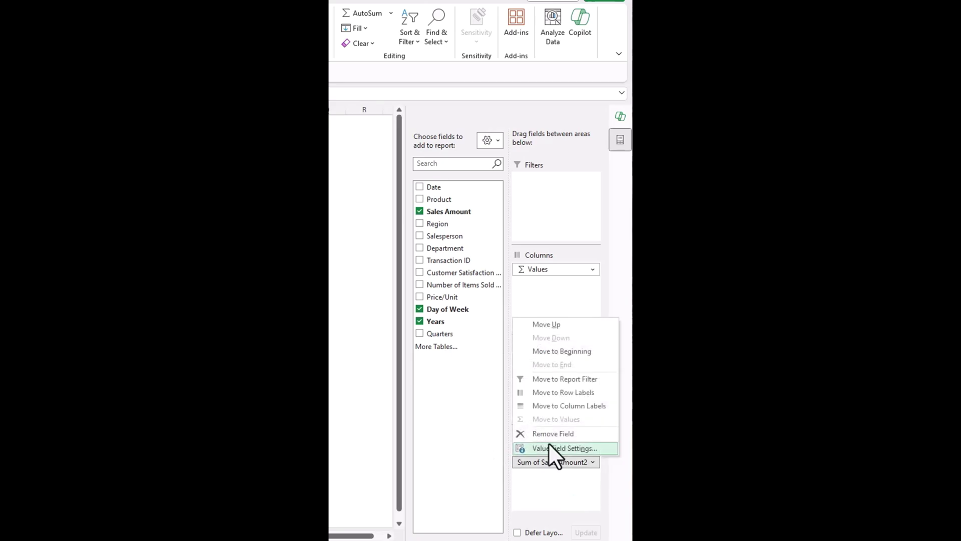
{"action": "left_click", "coordinate": [550, 447]}
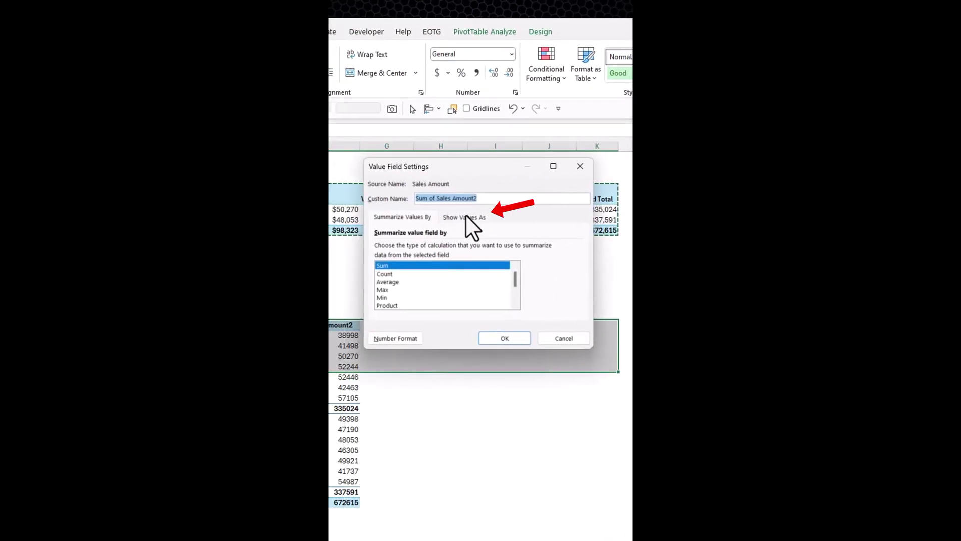
{"action": "left_click", "coordinate": [466, 215]}
{"action": "left_click", "coordinate": [496, 248]}
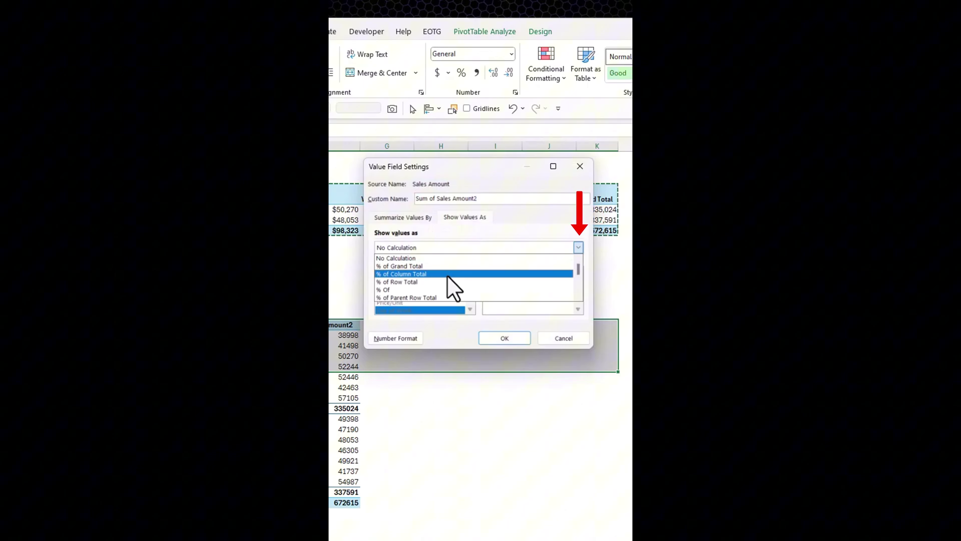
{"action": "scroll", "coordinate": [446, 276], "scroll_direction": "down", "scroll_amount": 3}
{"action": "left_click", "coordinate": [417, 291]}
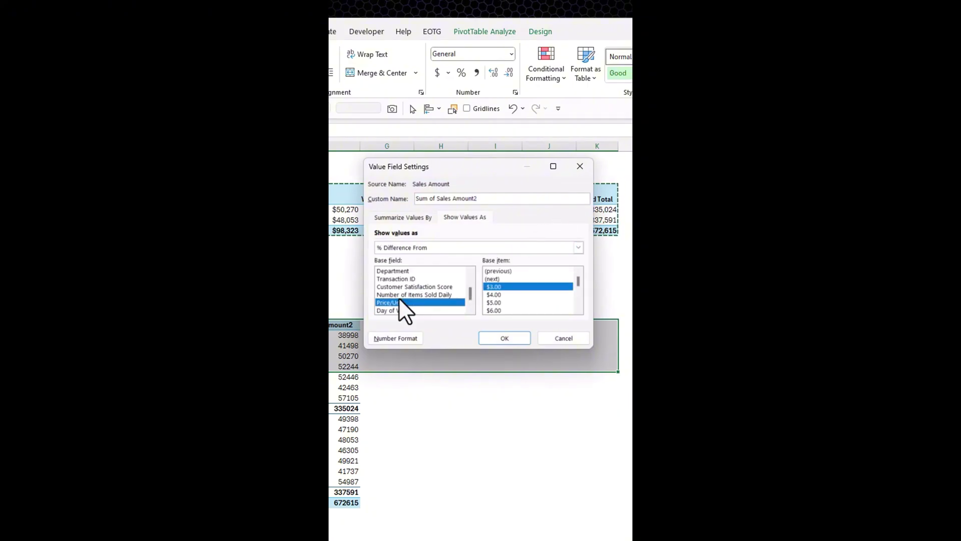
{"action": "scroll", "coordinate": [399, 298], "scroll_direction": "down", "scroll_amount": 1}
{"action": "left_click", "coordinate": [389, 303]}
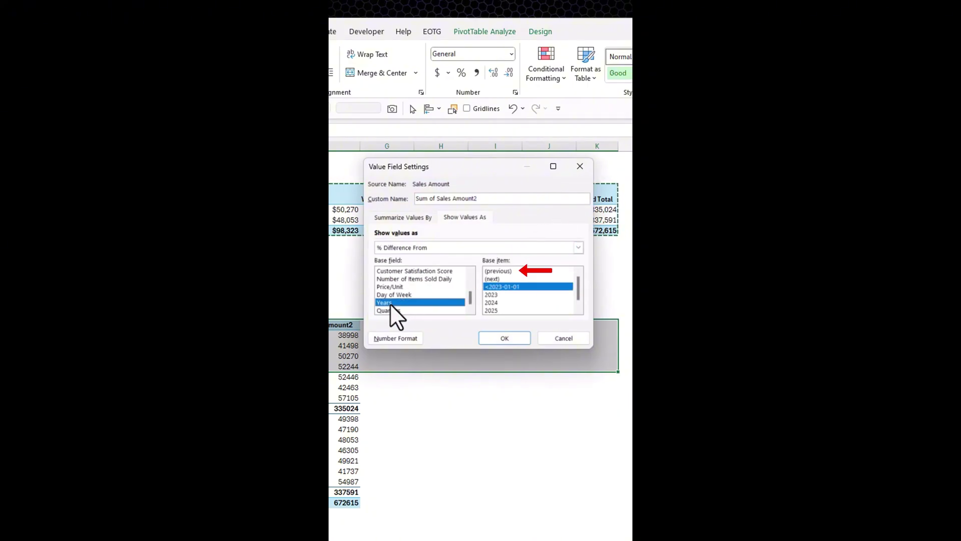
{"action": "left_click", "coordinate": [498, 270]}
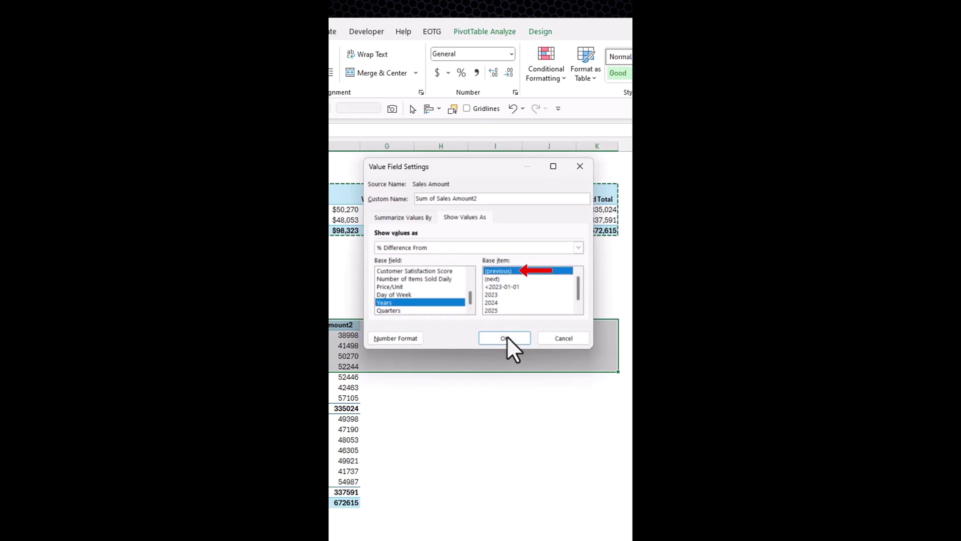
{"action": "left_click", "coordinate": [505, 338]}
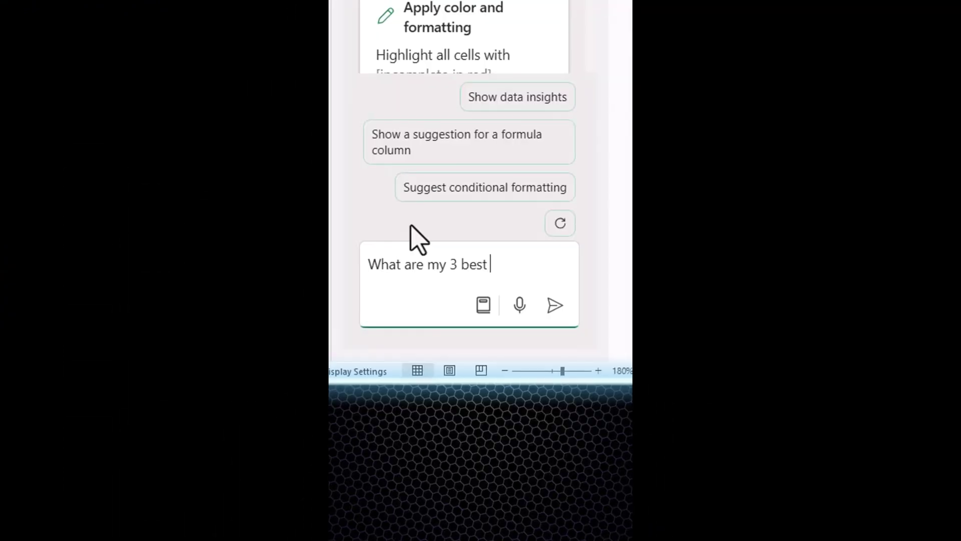
- Ask Copilot for the top 3 Products by Sales Amount and add that table to a new sheet
{"action": "type", "text": " Products by Sales Amount"}
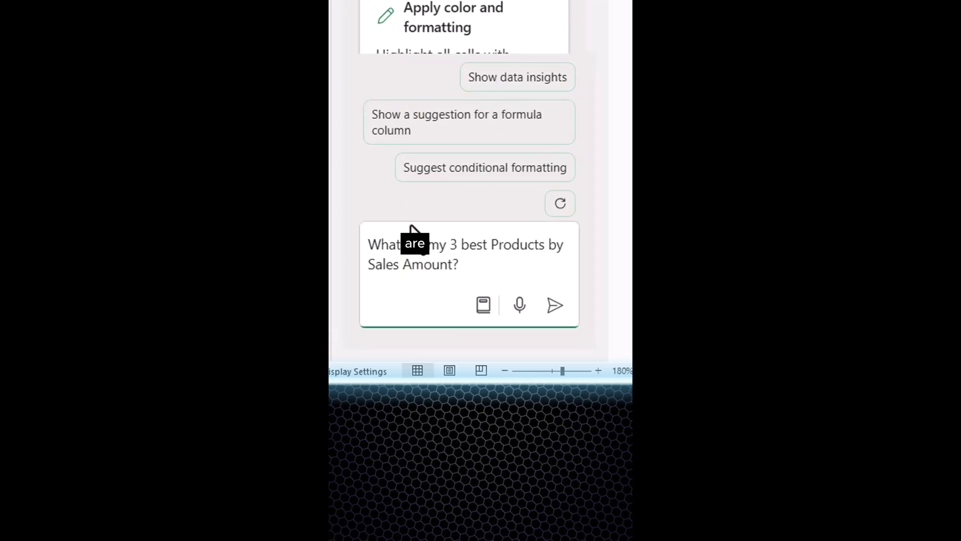
{"action": "left_click", "coordinate": [554, 305]}
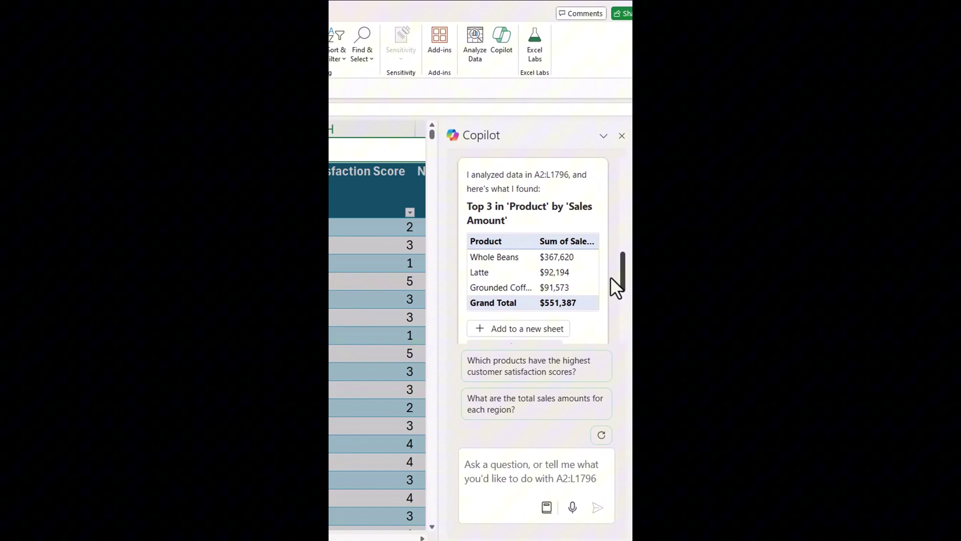
{"action": "scroll", "coordinate": [610, 276], "scroll_direction": "down", "scroll_amount": 2}
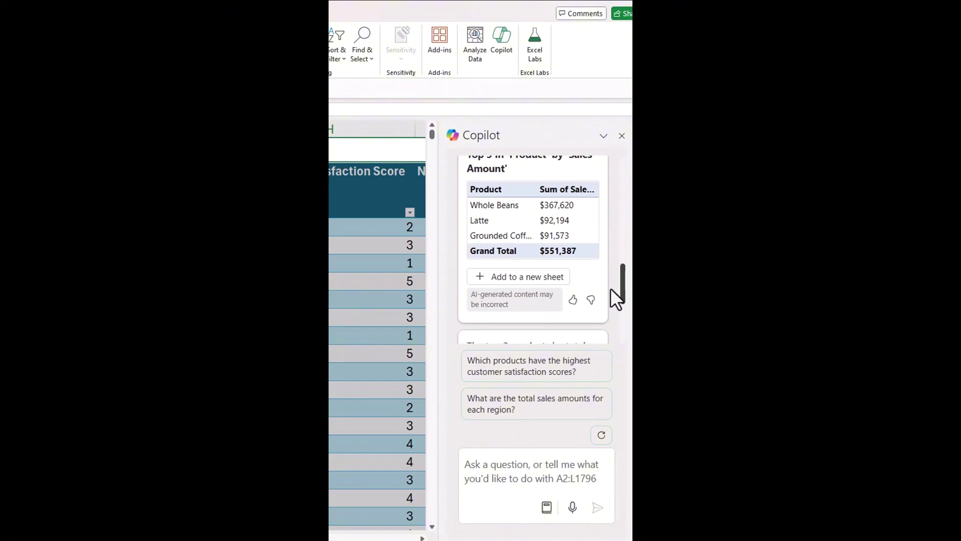
{"action": "left_click", "coordinate": [508, 280]}
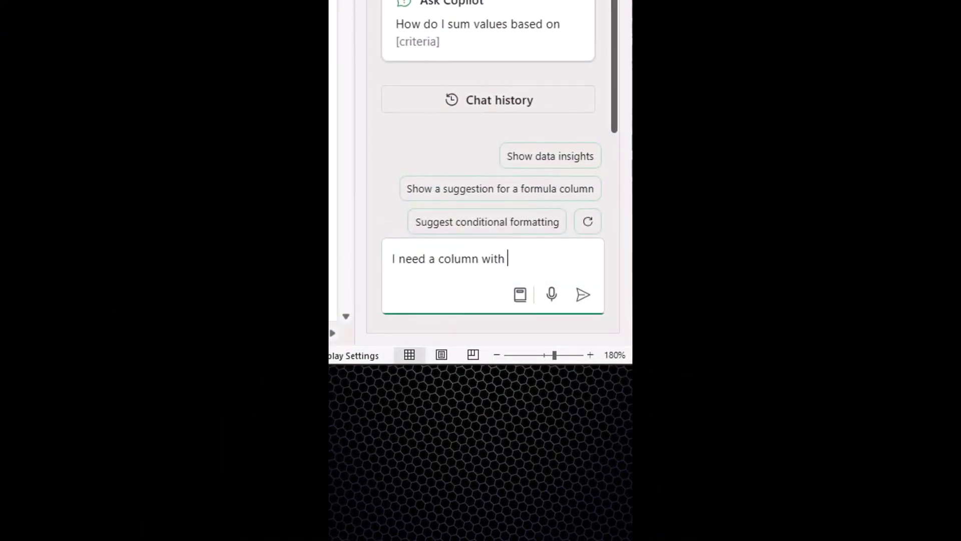
- Request a formula column labelling Downtown sales over $500 and Uptown over $800, and view its explanation
{"action": "type", "text": "a formula that enters \"Downtown over 50"}
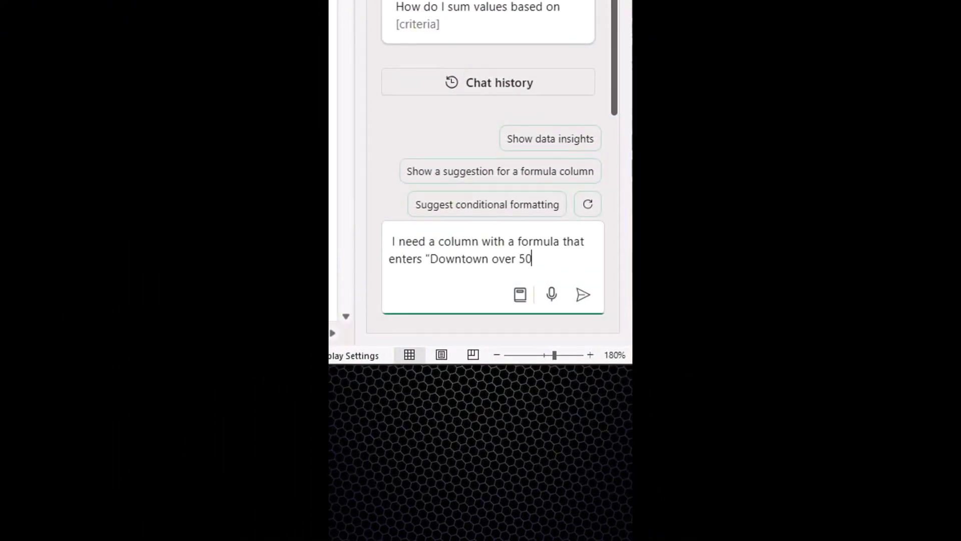
{"action": "type", "text": "0 \" for sales over $500 if the Region is"}
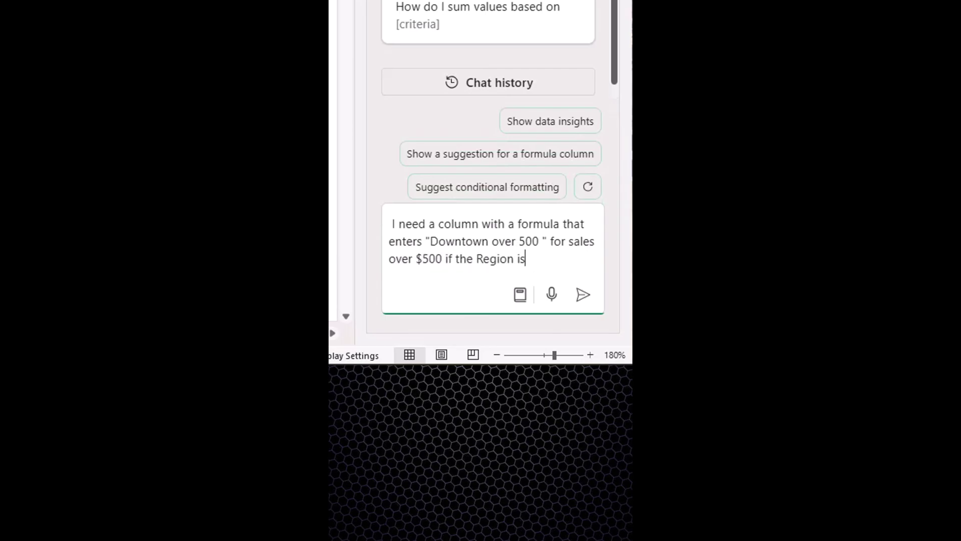
{"action": "type", "text": " Downtown - and \"Uptown over 800\" if the sa"}
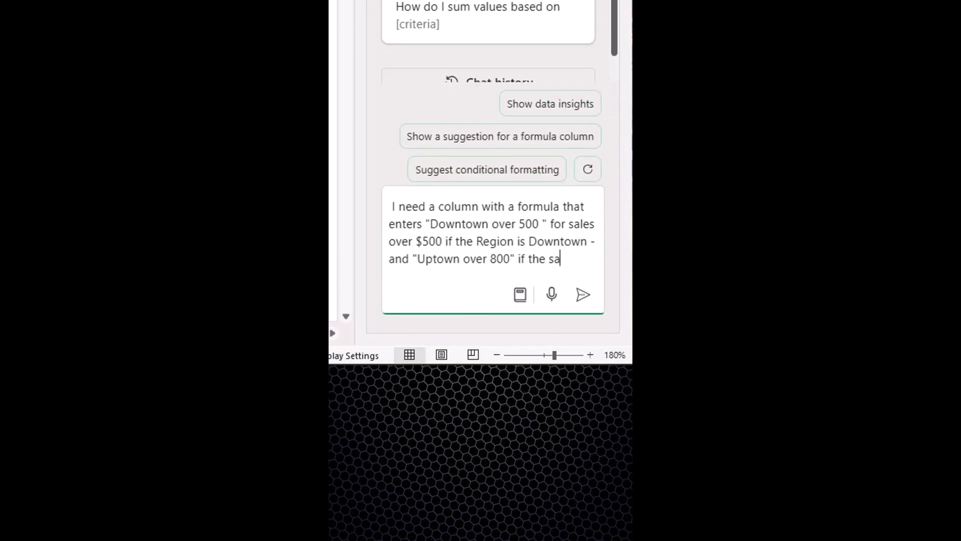
{"action": "type", "text": "les in Region Uptown are over $800"}
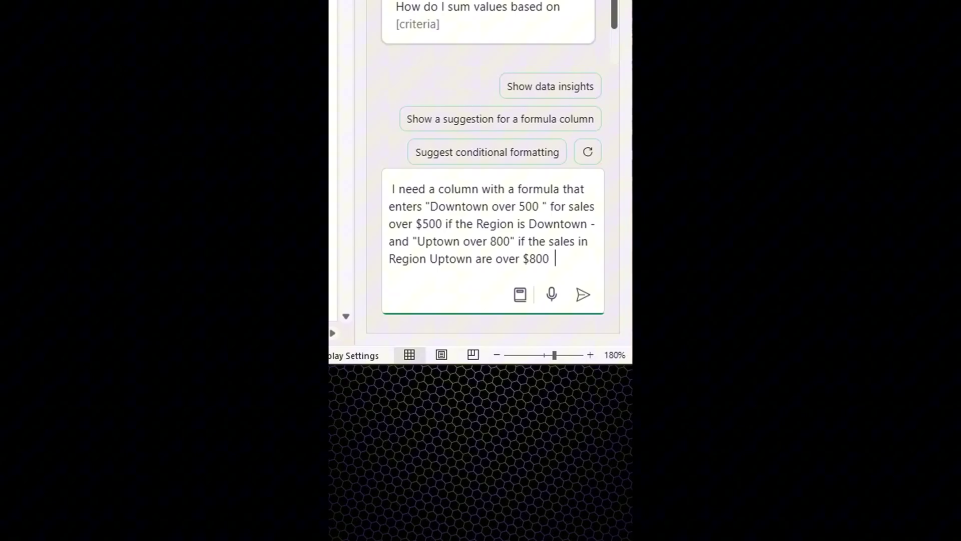
{"action": "key", "text": "Return"}
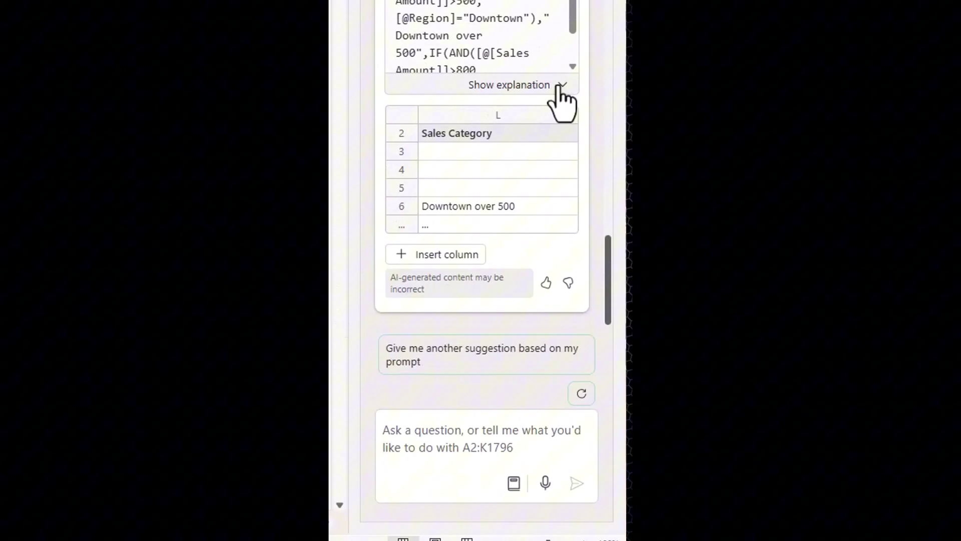
{"action": "left_click", "coordinate": [559, 86]}
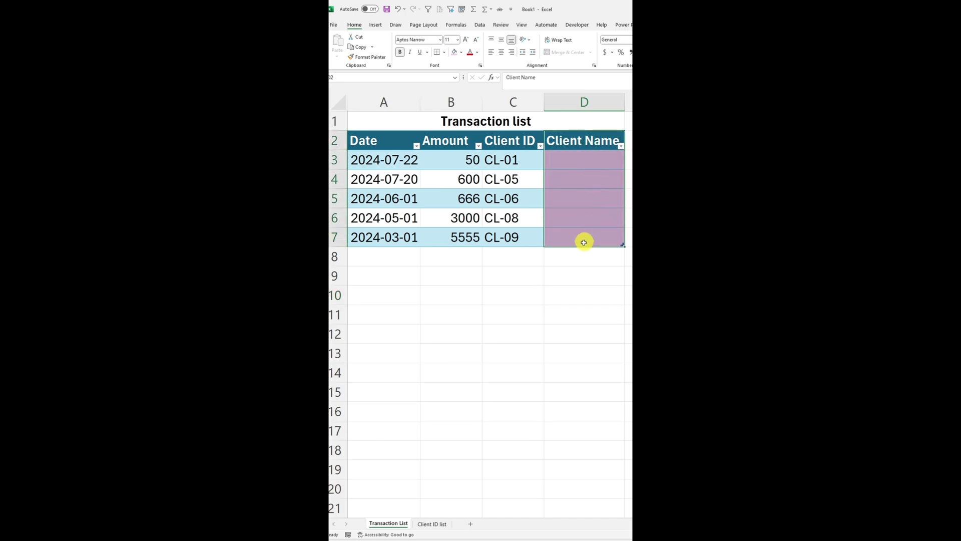
- Deselect the Client Name cells and review the Client ID list sheet
{"action": "left_click", "coordinate": [558, 279]}
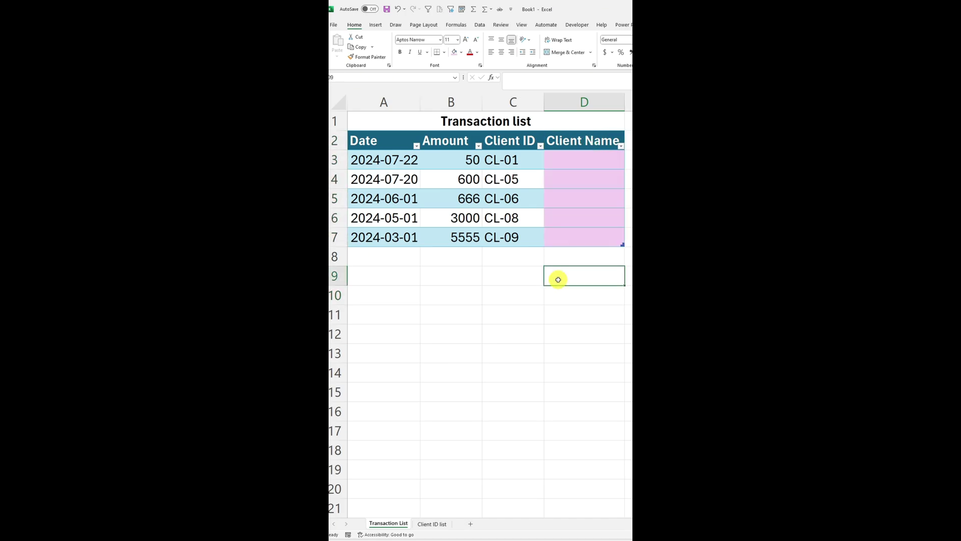
{"action": "left_click", "coordinate": [446, 525]}
{"action": "scroll", "coordinate": [478, 180], "scroll_direction": "down", "scroll_amount": 2}
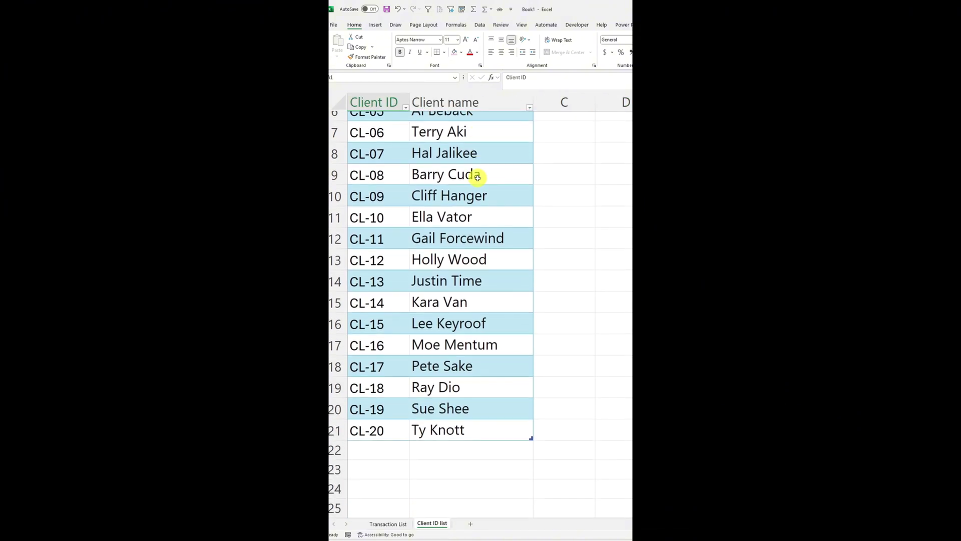
{"action": "scroll", "coordinate": [479, 203], "scroll_direction": "down", "scroll_amount": 1}
{"action": "scroll", "coordinate": [459, 311], "scroll_direction": "up", "scroll_amount": 1}
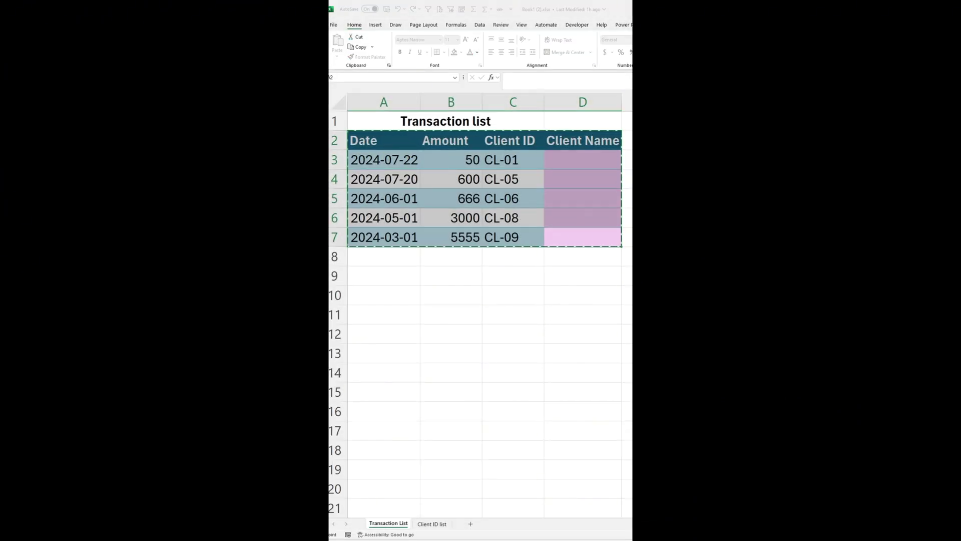
- Convert the Transaction list range $A$2:$D$7 into a table with headers
{"action": "key", "text": "ctrl+t"}
{"action": "left_click_drag", "start_coordinate": [616, 240], "coordinate": [465, 172]}
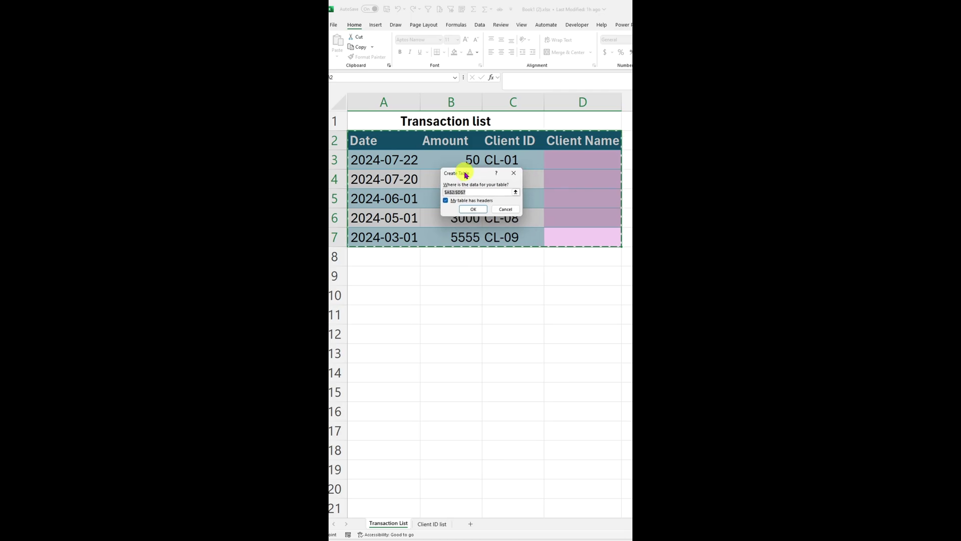
{"action": "left_click", "coordinate": [472, 211]}
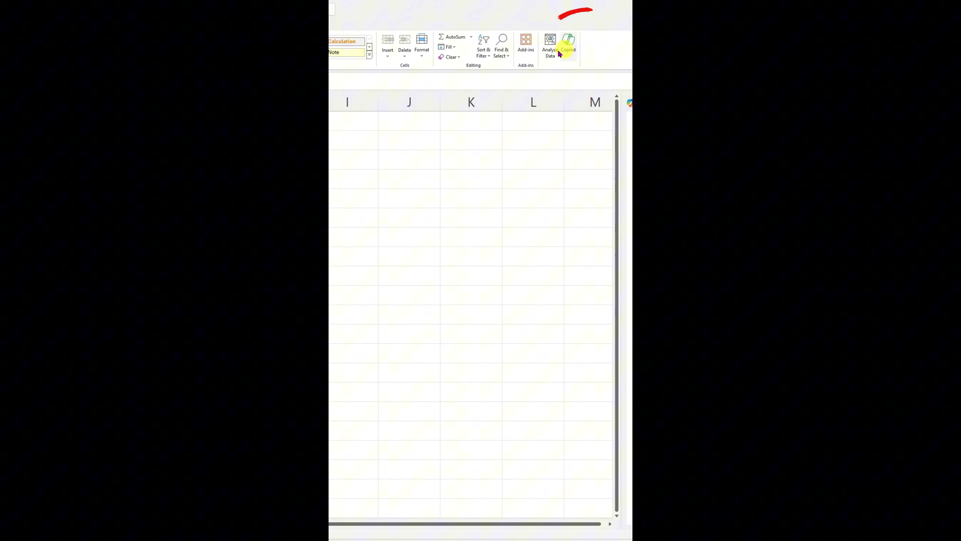
- Ask Copilot to pull client names from Table2 into Table1 by Client ID
{"action": "left_click", "coordinate": [622, 150]}
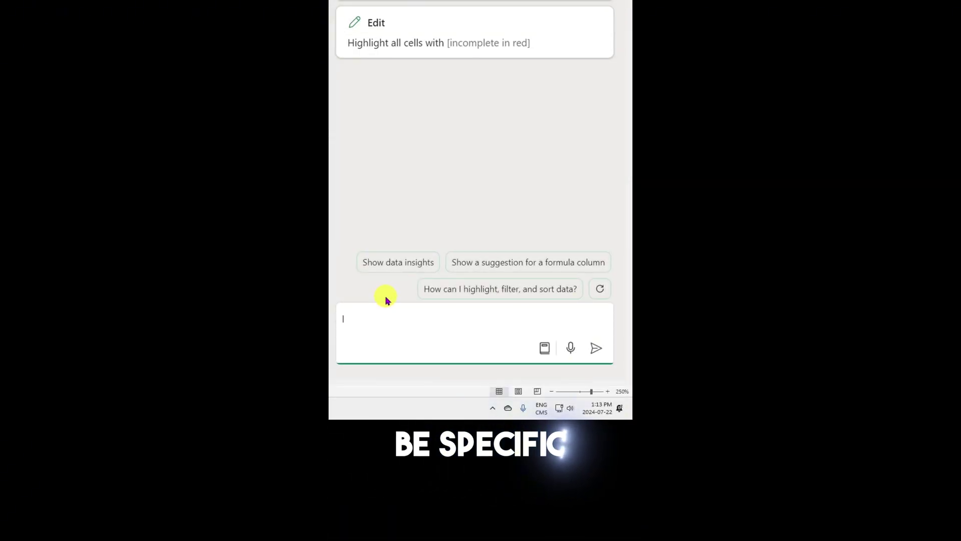
{"action": "type", "text": "I have two tables : table1 that contains"}
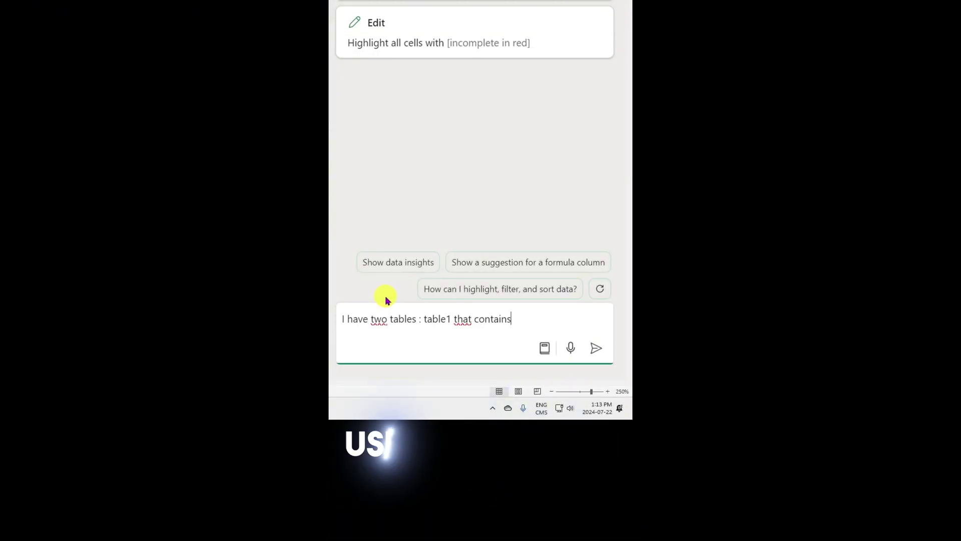
{"action": "type", "text": " my CLIENT ID but doesn't "}
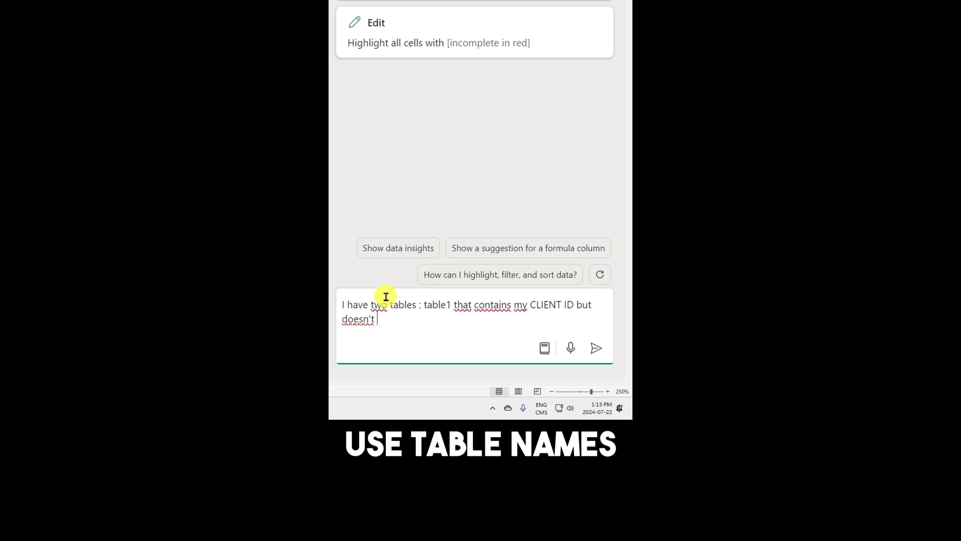
{"action": "type", "text": "containt my client name."}
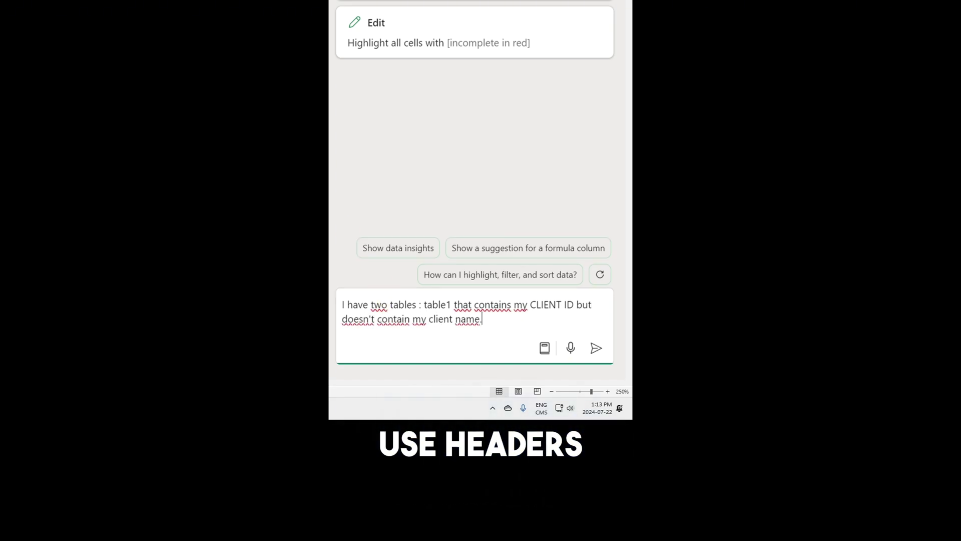
{"action": "type", "text": " of my Client Name that are located in the TABLE2."}
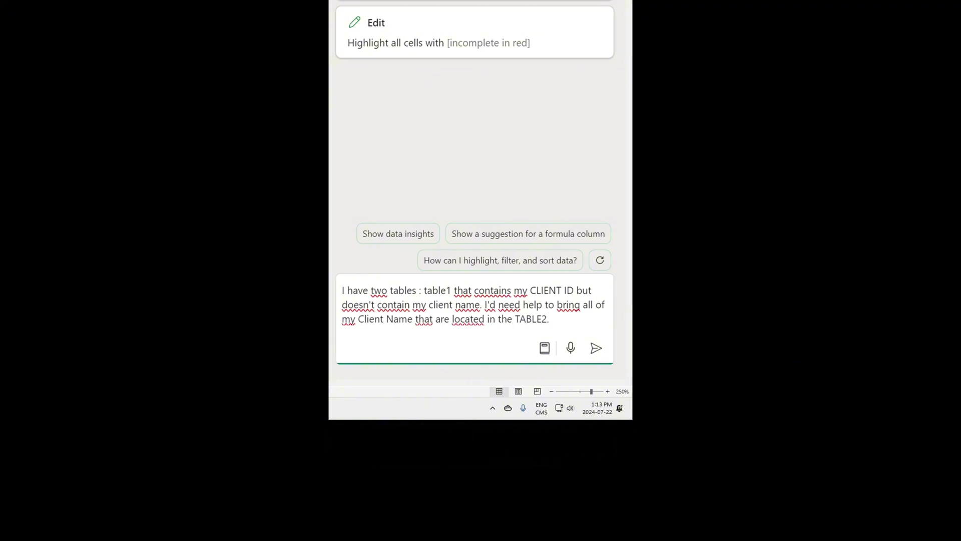
{"action": "key", "text": "Return"}
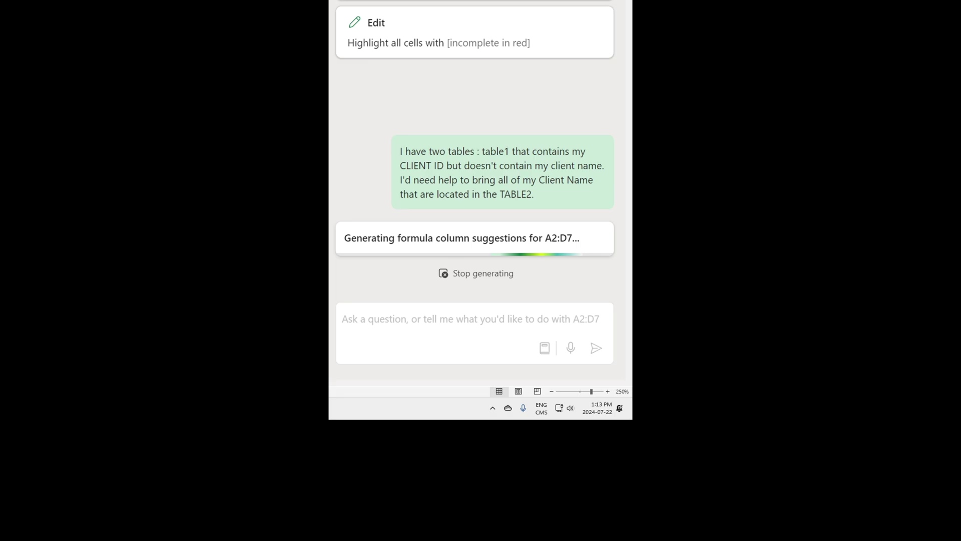
- Review the suggested XLOOKUP formula's explanation and insert the Client Name2 column
{"action": "left_click_drag", "start_coordinate": [620, 132], "coordinate": [620, 112]}
{"action": "left_click", "coordinate": [543, 73]}
{"action": "left_click_drag", "start_coordinate": [370, 149], "coordinate": [437, 145]}
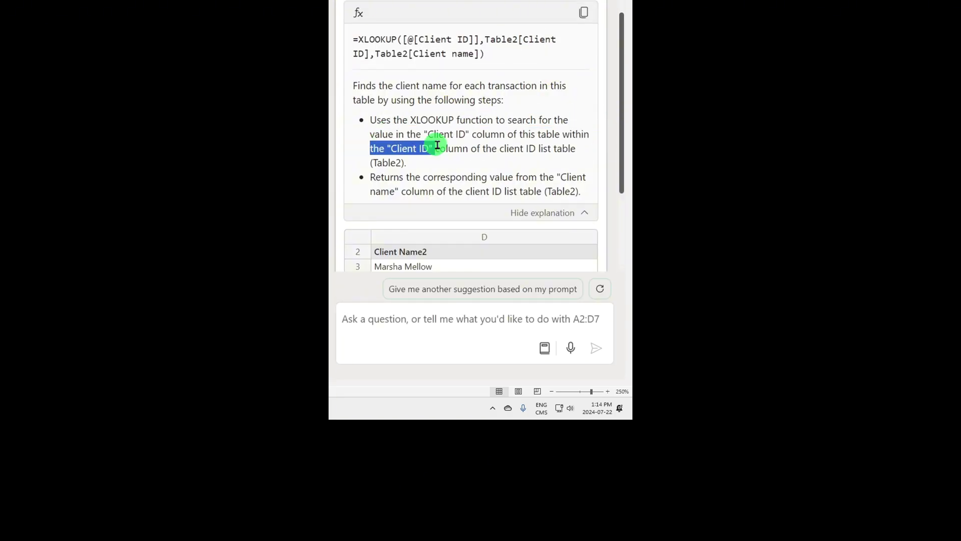
{"action": "scroll", "coordinate": [590, 168], "scroll_direction": "down", "scroll_amount": 5}
{"action": "left_click", "coordinate": [422, 189]}
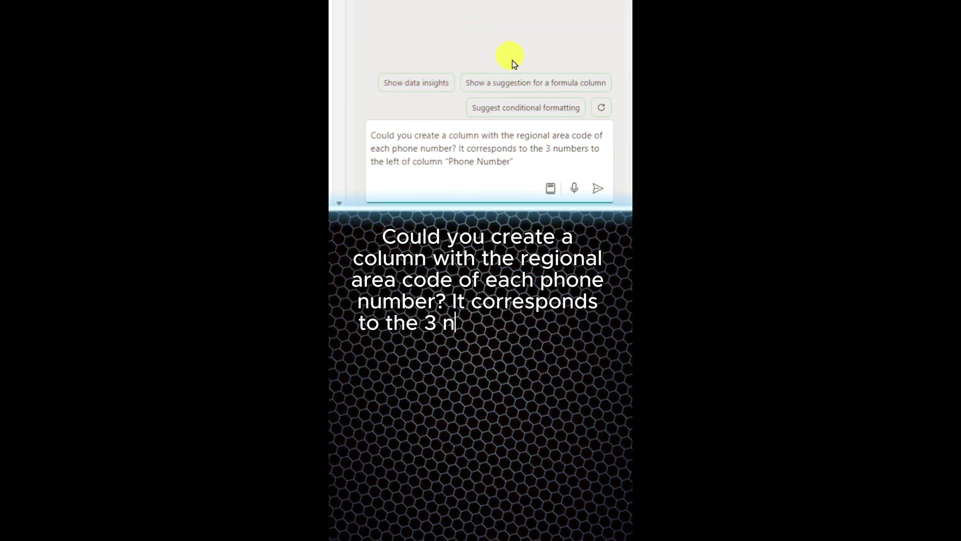
- Have Copilot insert an Area Code column F using =LEFT([@[Phone number]],3)
{"action": "left_click", "coordinate": [599, 190]}
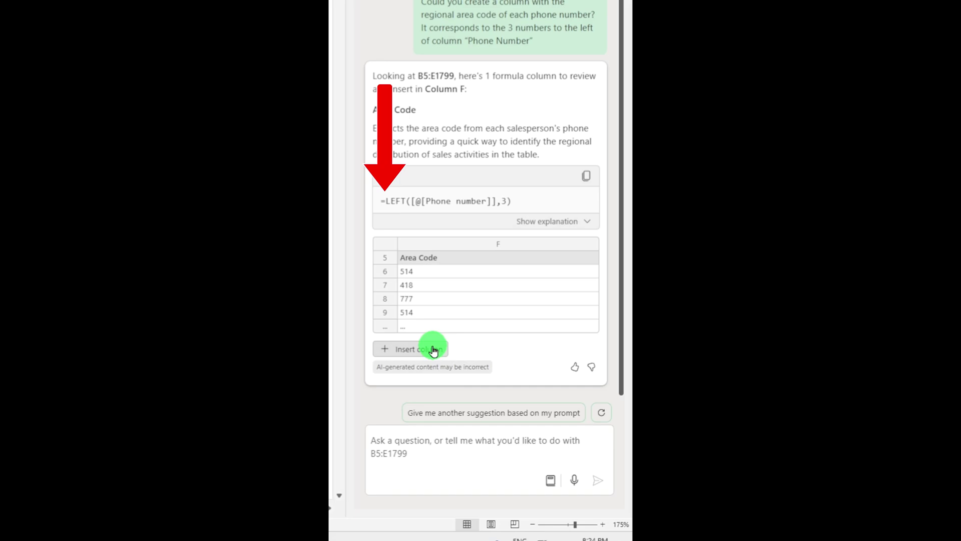
{"action": "left_click", "coordinate": [433, 350]}
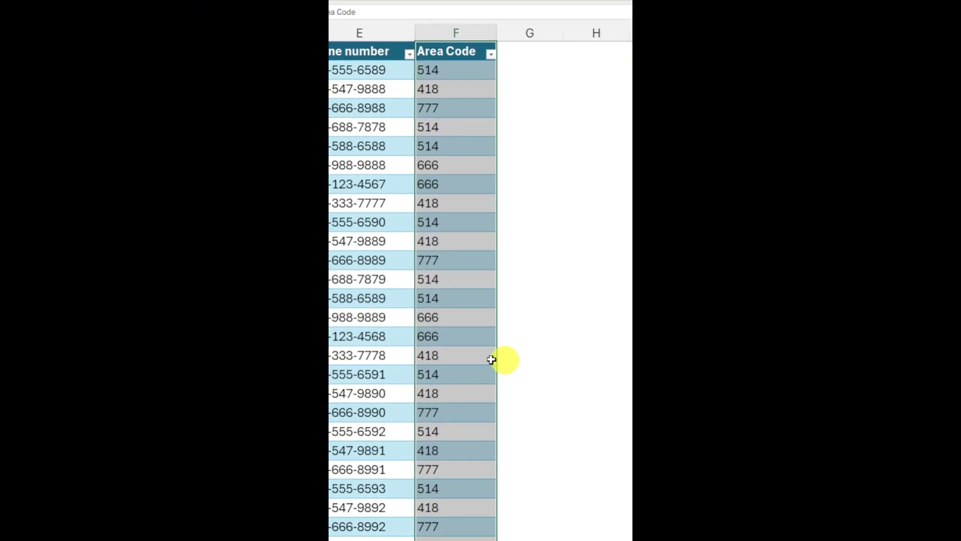
- Have Copilot add Country column G, looking up each area code in RegionalCodes
{"action": "left_click_drag", "start_coordinate": [490, 69], "coordinate": [497, 538]}
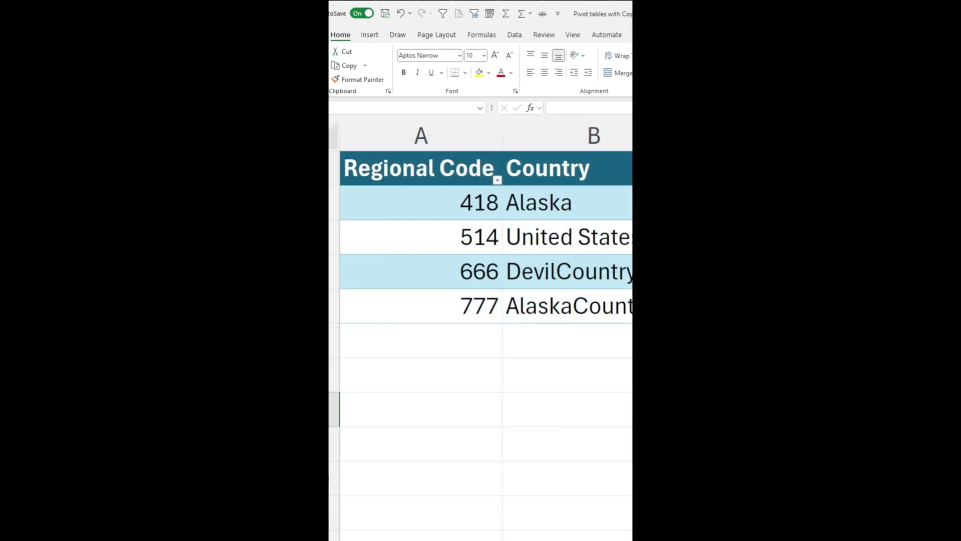
{"action": "left_click", "coordinate": [590, 476]}
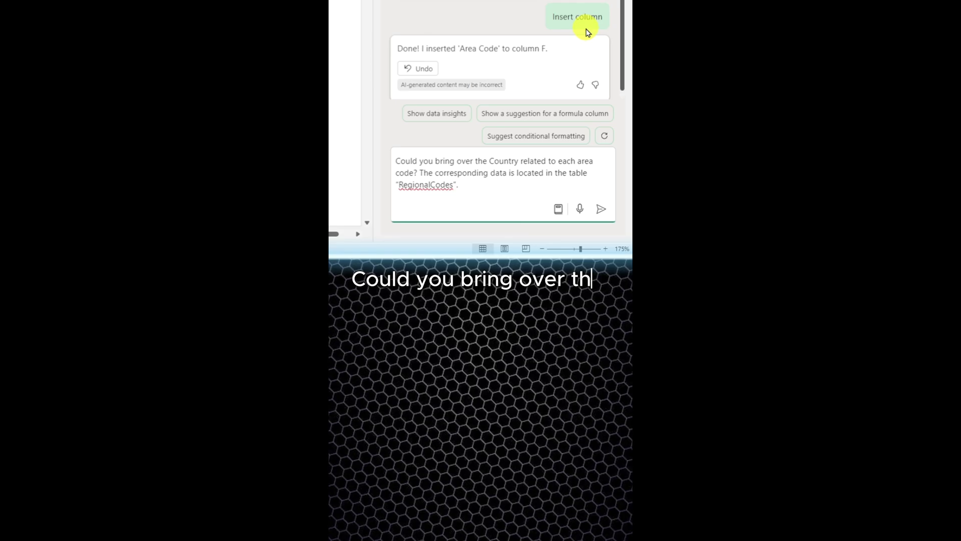
{"action": "left_click", "coordinate": [602, 209]}
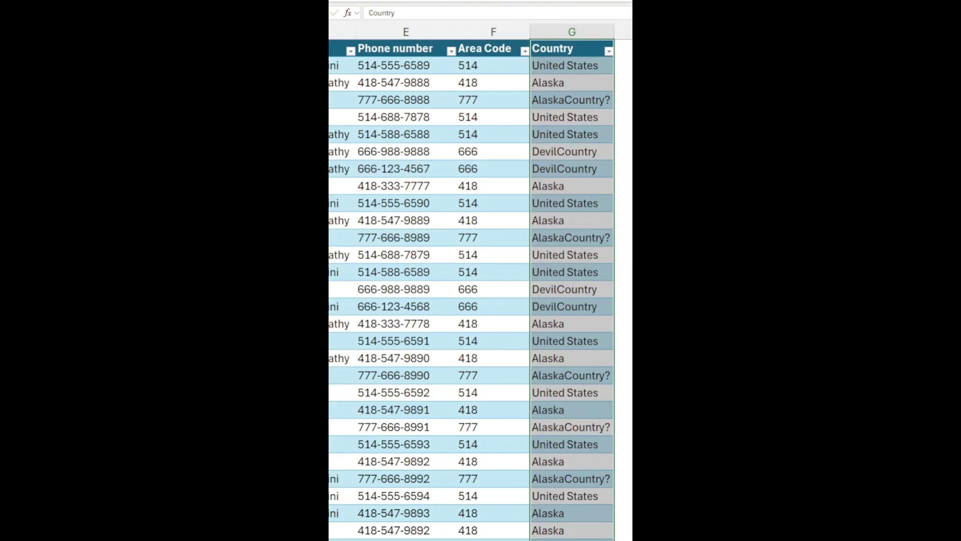
- Have Copilot insert Middle of Phone Number and Last 4 Digits of Phone Number columns
{"action": "left_click", "coordinate": [623, 324]}
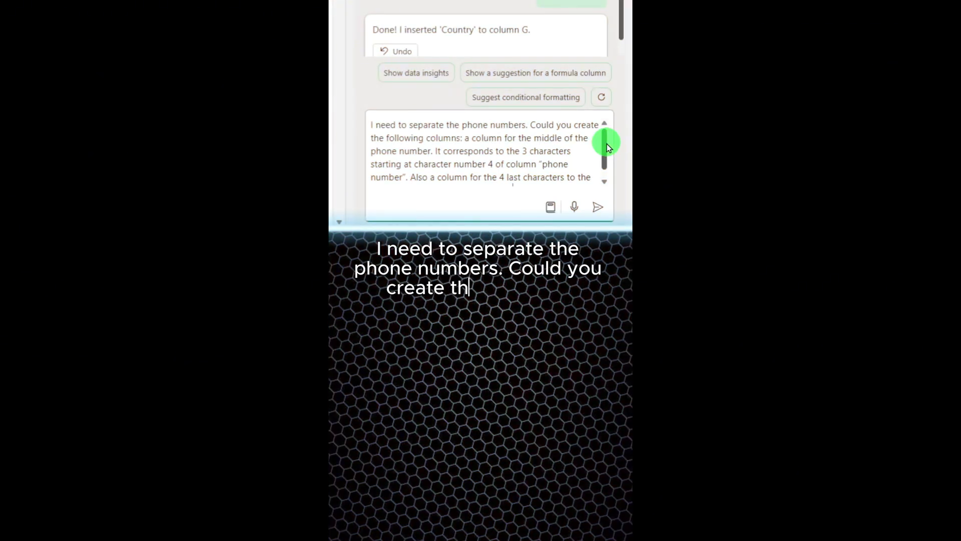
{"action": "left_click_drag", "start_coordinate": [607, 143], "coordinate": [605, 149]}
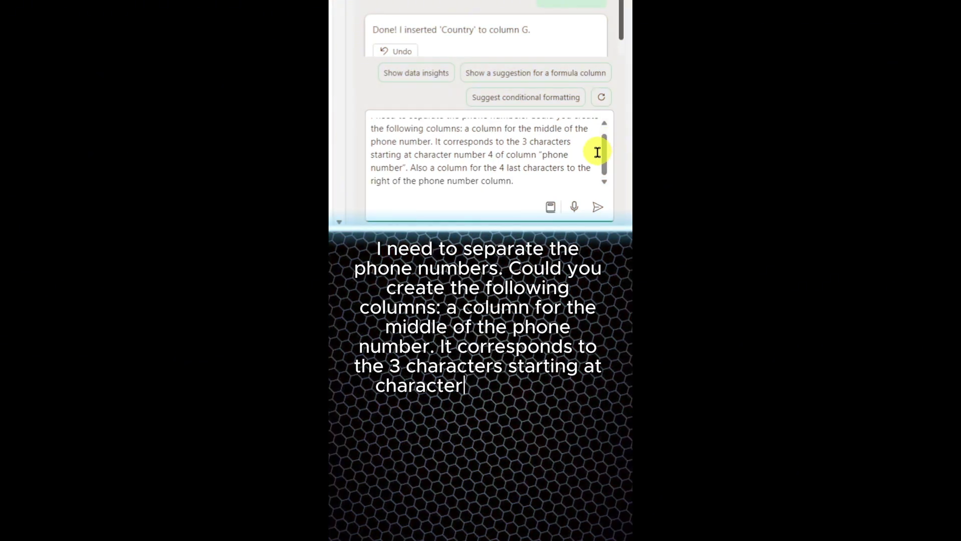
{"action": "left_click", "coordinate": [599, 208]}
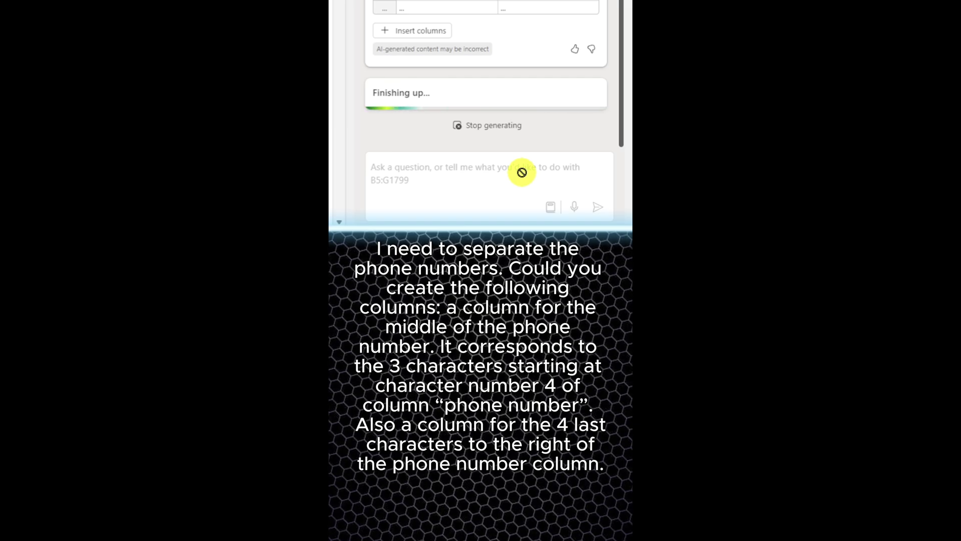
{"action": "left_click", "coordinate": [450, 76]}
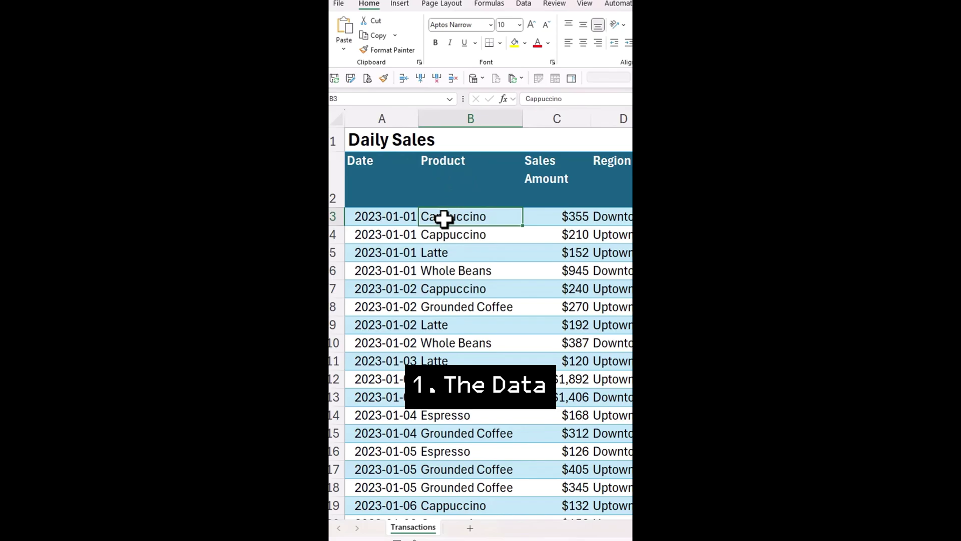
- Convert the Daily Sales range $A$2:$L$1796 into Table2 with headers
{"action": "left_click_drag", "start_coordinate": [546, 220], "coordinate": [527, 446]}
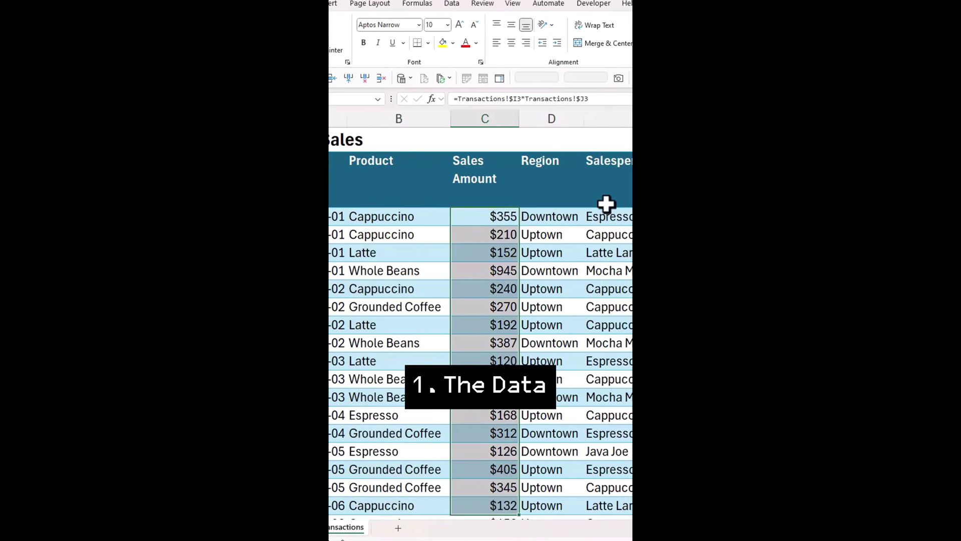
{"action": "left_click_drag", "start_coordinate": [586, 216], "coordinate": [586, 289]}
{"action": "left_click_drag", "start_coordinate": [588, 216], "coordinate": [576, 495]}
{"action": "left_click", "coordinate": [450, 343]}
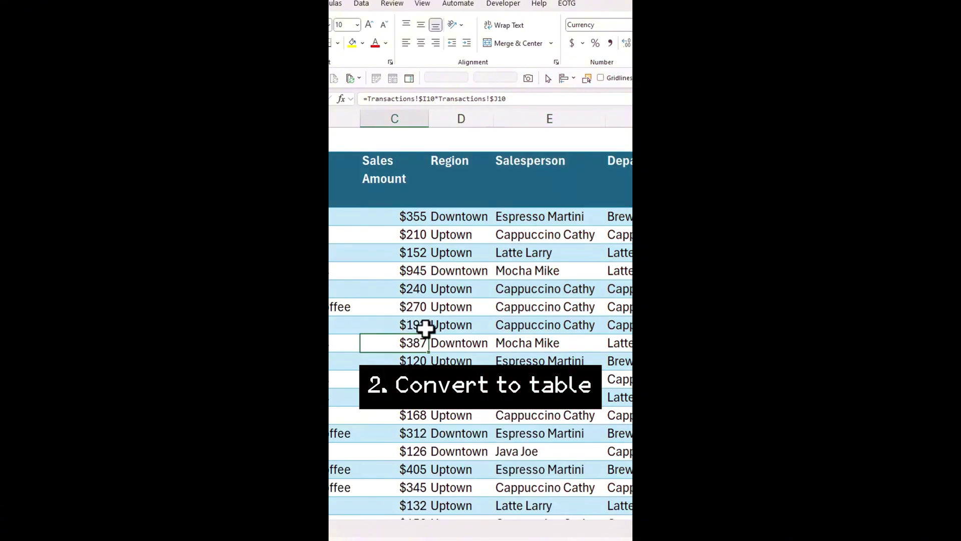
{"action": "key", "text": "ctrl+t"}
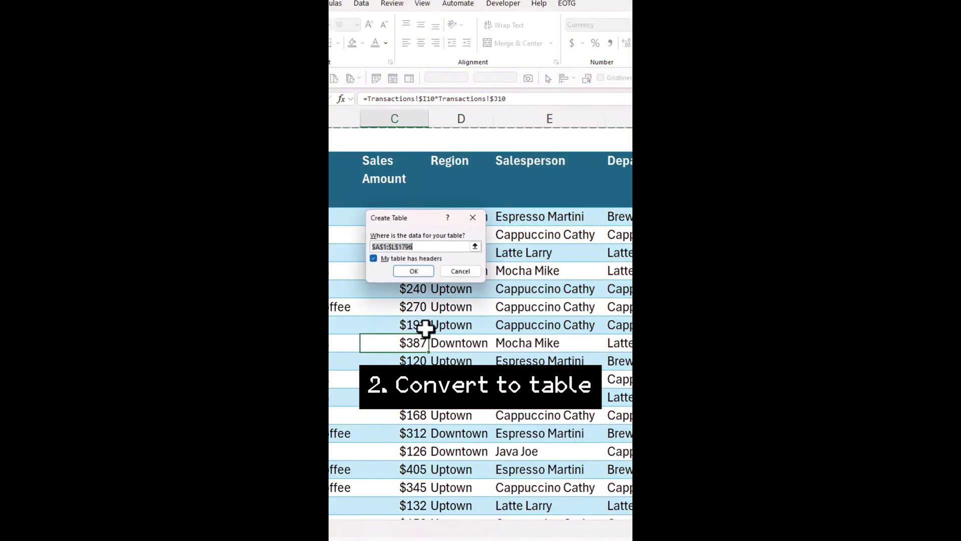
{"action": "left_click", "coordinate": [382, 246]}
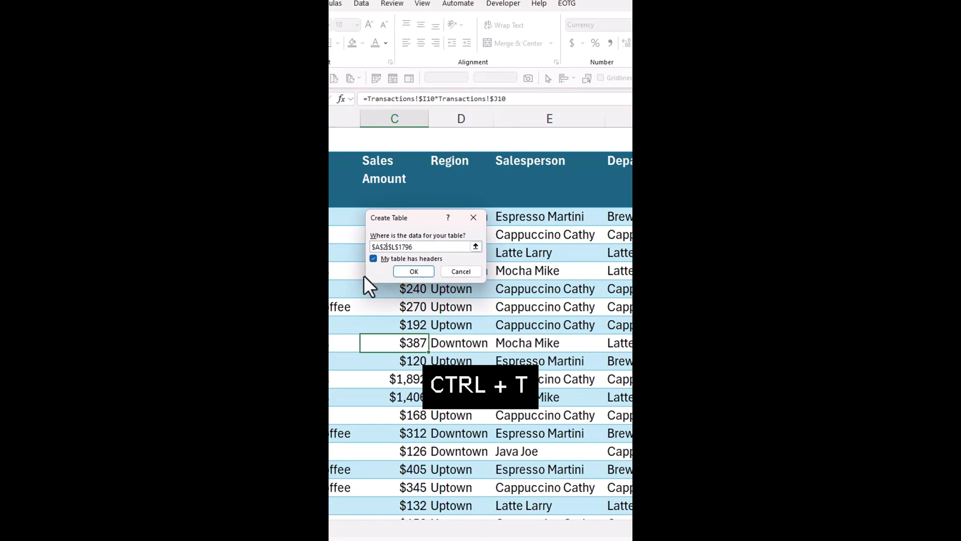
{"action": "left_click", "coordinate": [425, 270]}
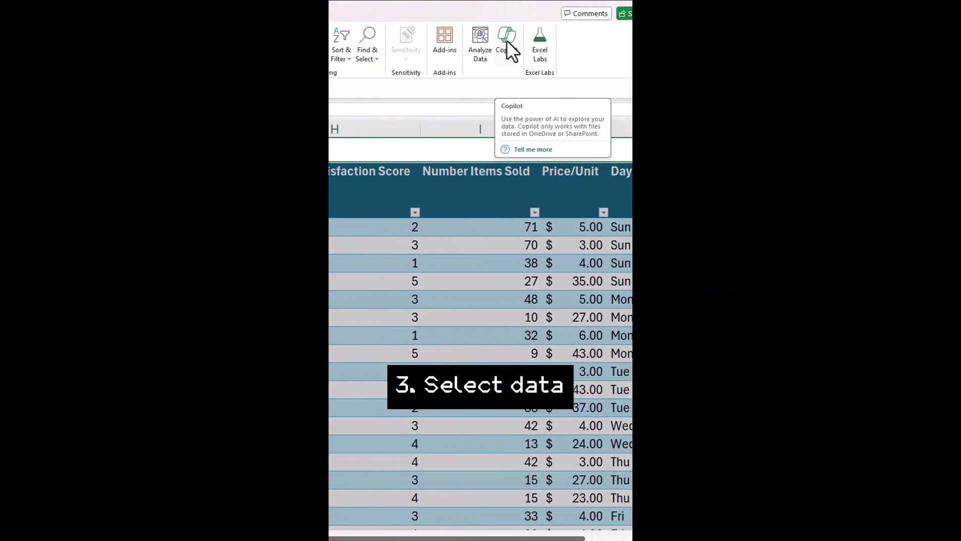
- Use Copilot to highlight Cappuccino Crew sales above $1000 in green
{"action": "left_click", "coordinate": [502, 40]}
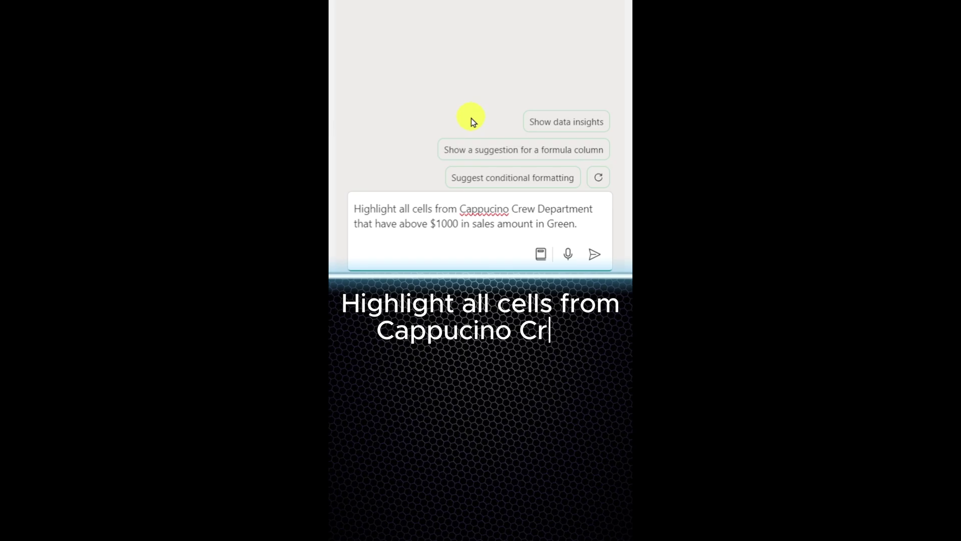
{"action": "left_click", "coordinate": [595, 254]}
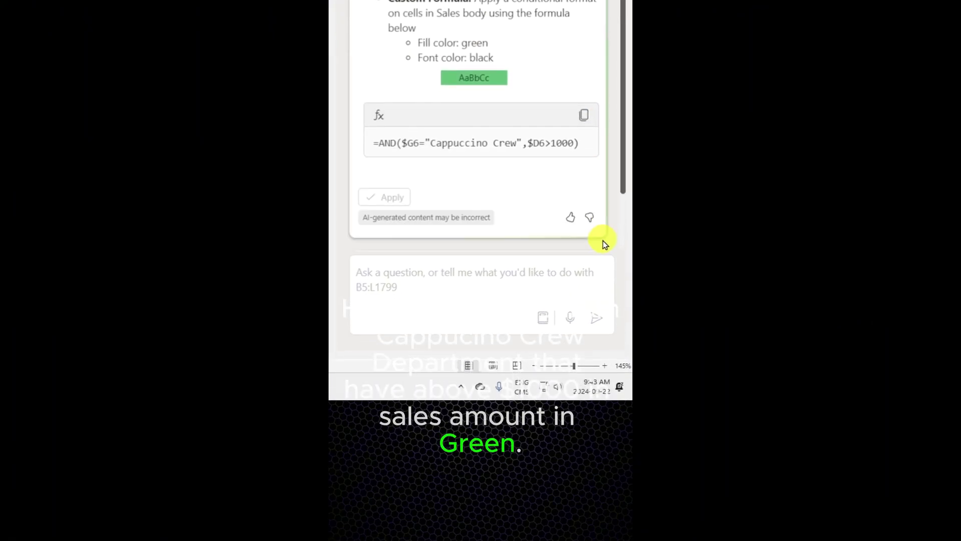
{"action": "left_click", "coordinate": [389, 279]}
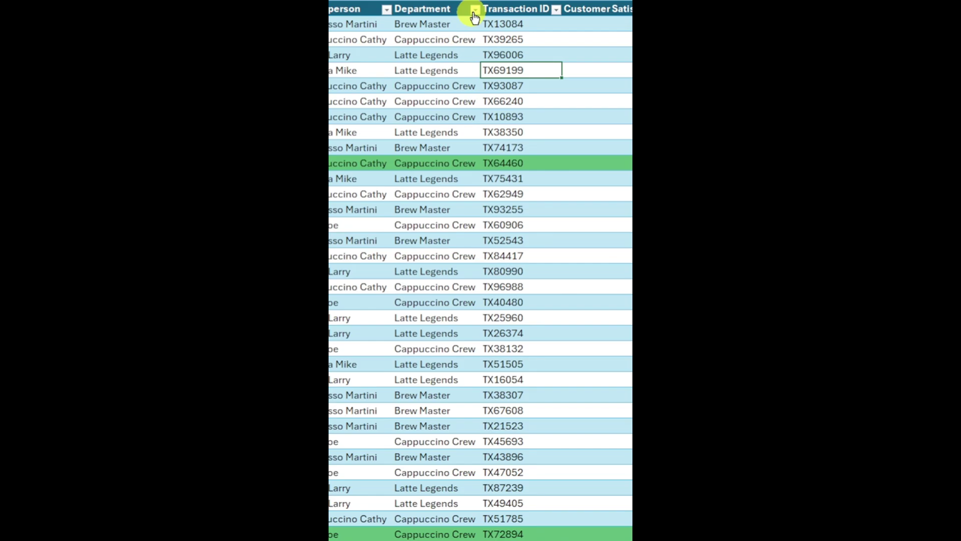
- Filter the Department column by the green fill color to show only highlighted rows
{"action": "left_click", "coordinate": [601, 8]}
{"action": "mouse_move", "coordinate": [456, 119]}
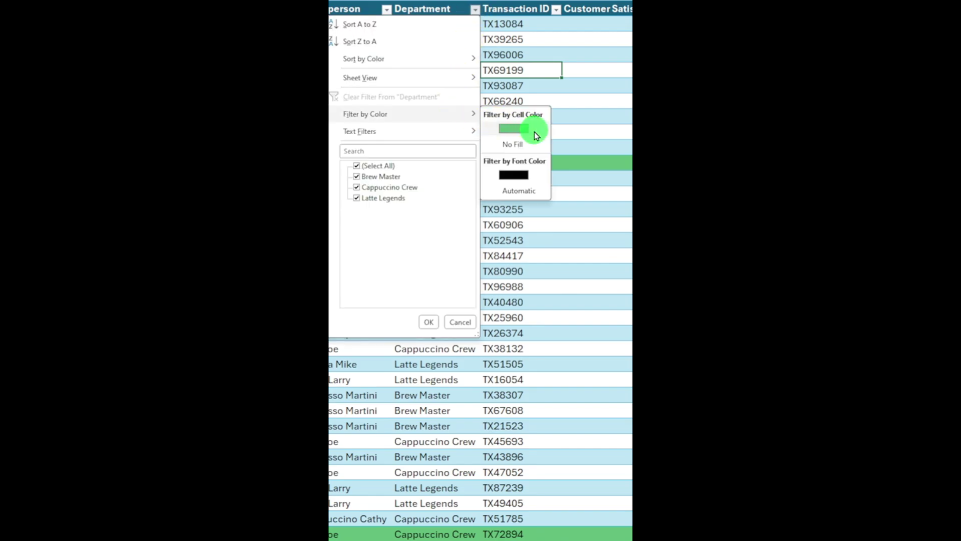
{"action": "left_click", "coordinate": [537, 135]}
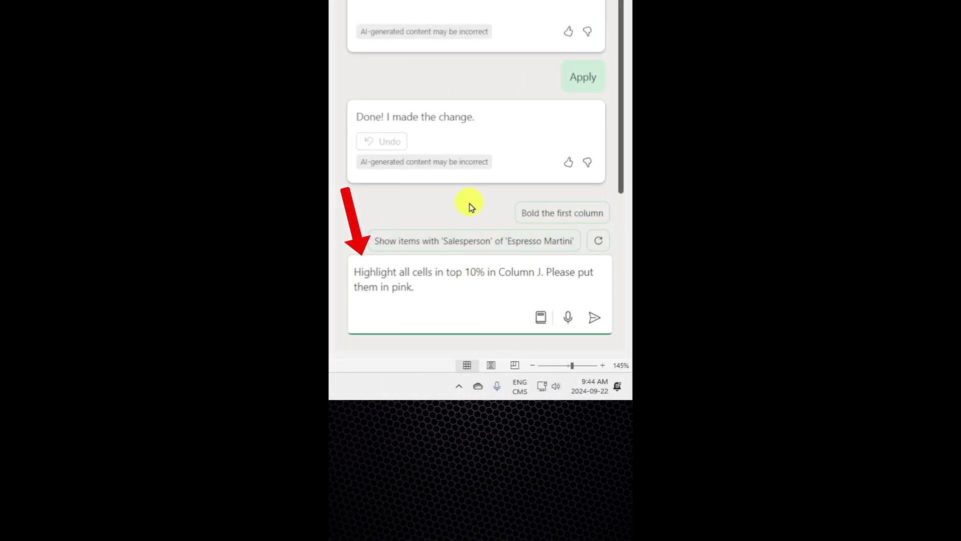
- Ask Copilot to highlight the top 10% of column J values in pink
{"action": "left_click", "coordinate": [594, 318]}
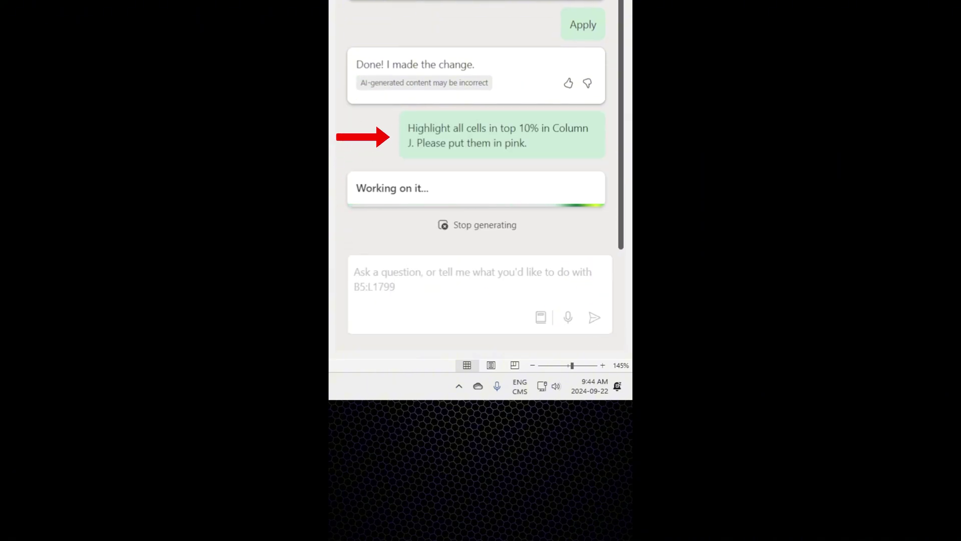